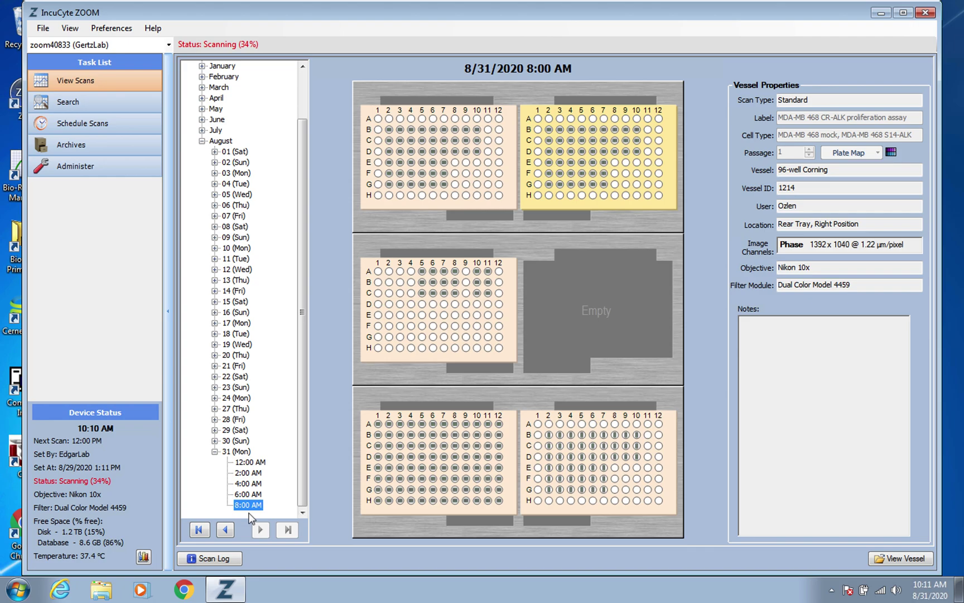
List the archives attached to this computer and open the folder picker to choose where to browse
left_click(82, 145)
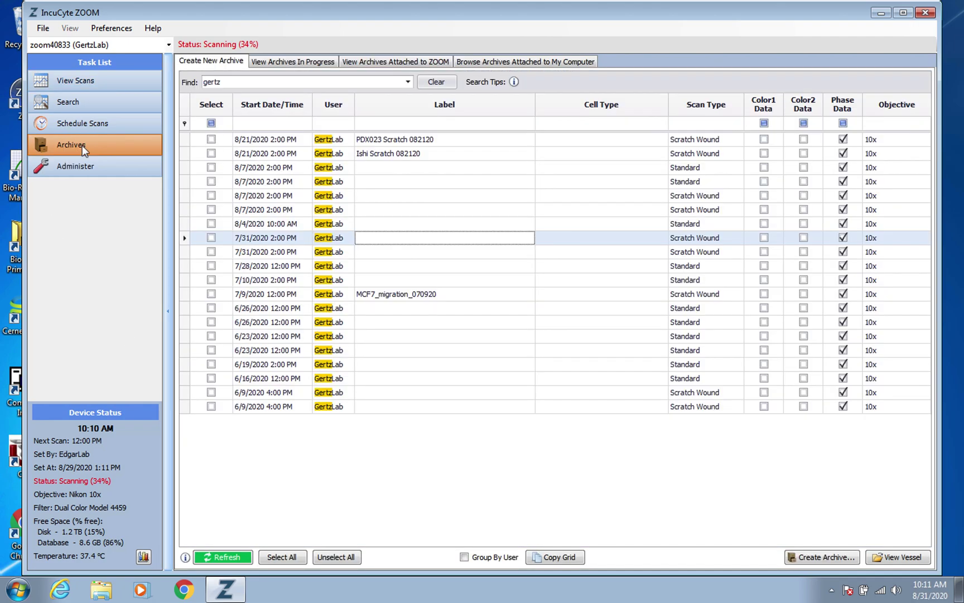
left_click(510, 62)
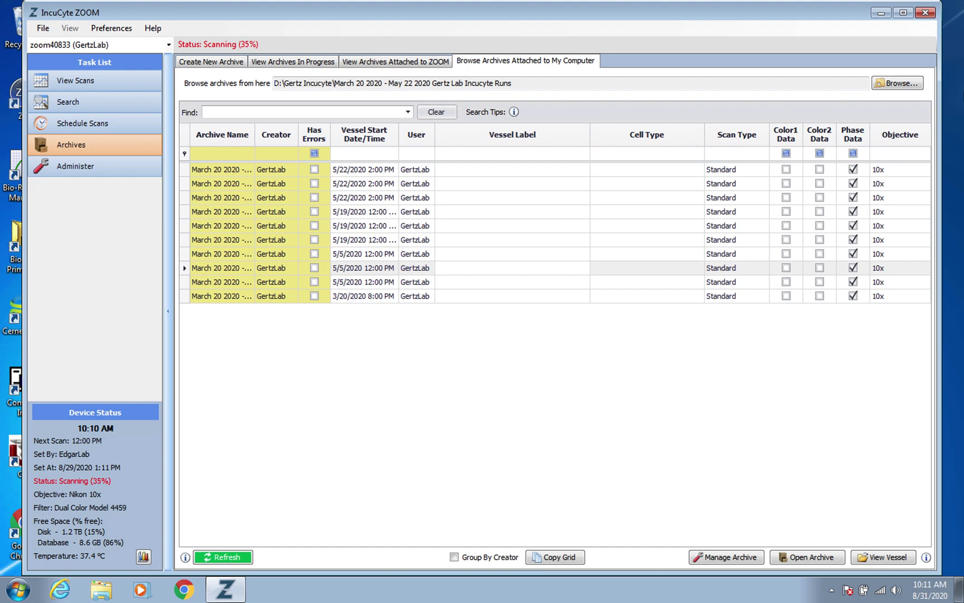
left_click(895, 83)
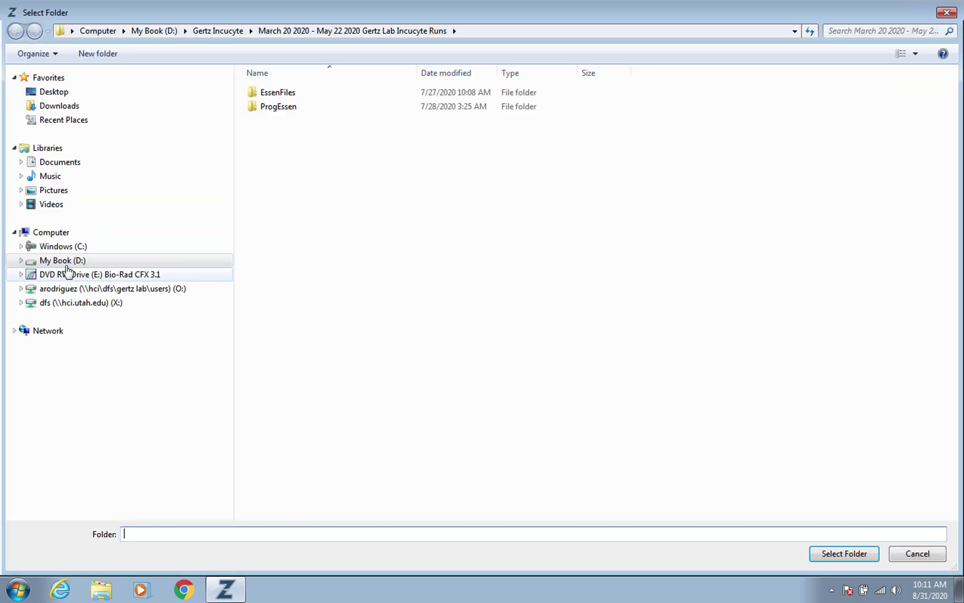
left_click(65, 261)
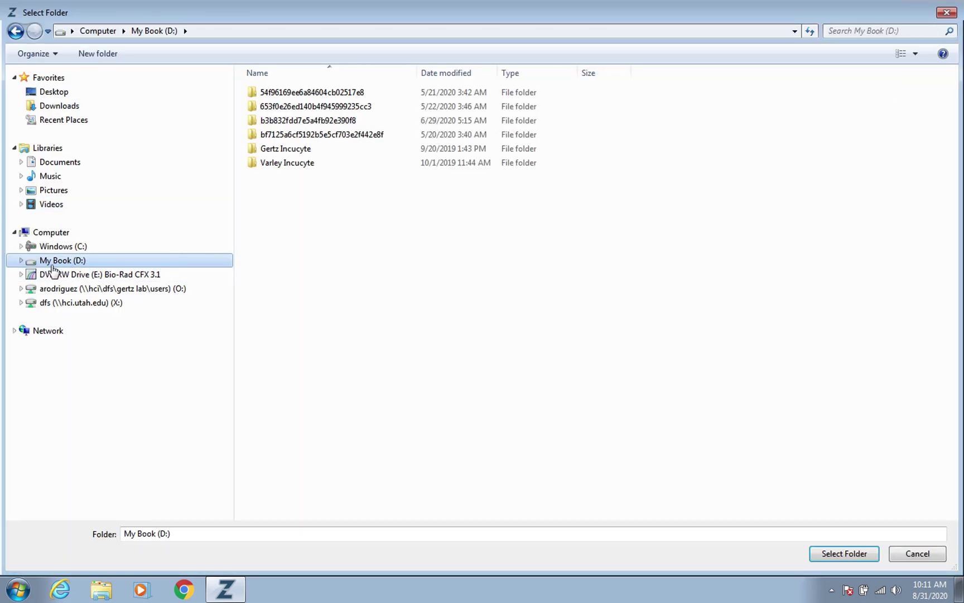
double_click(280, 149)
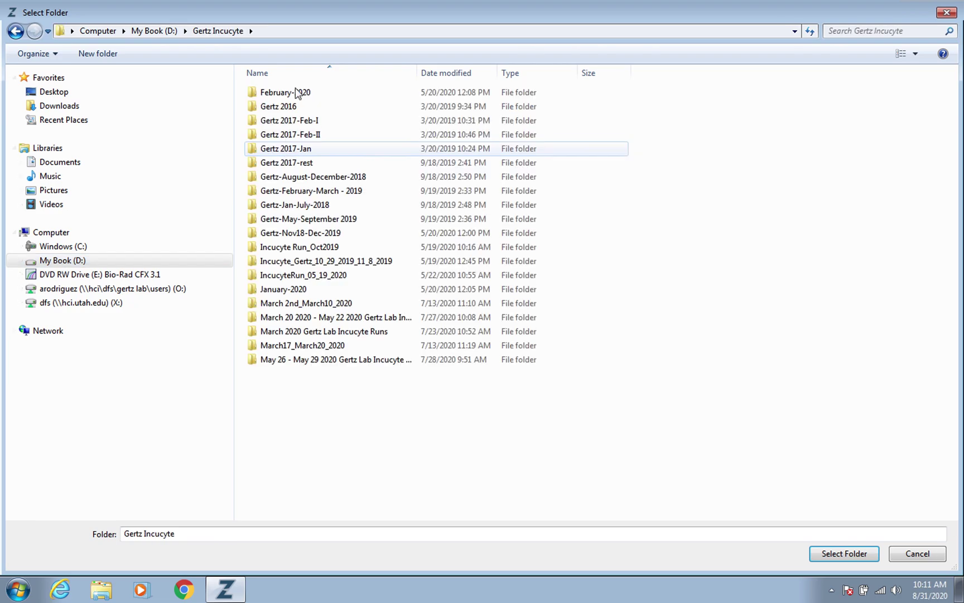
left_click(345, 318)
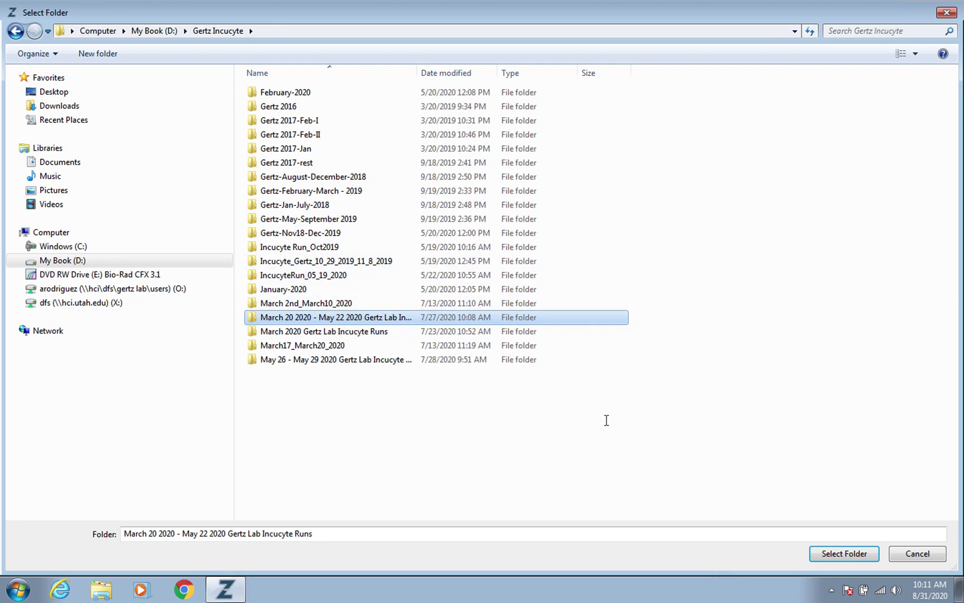
left_click(834, 554)
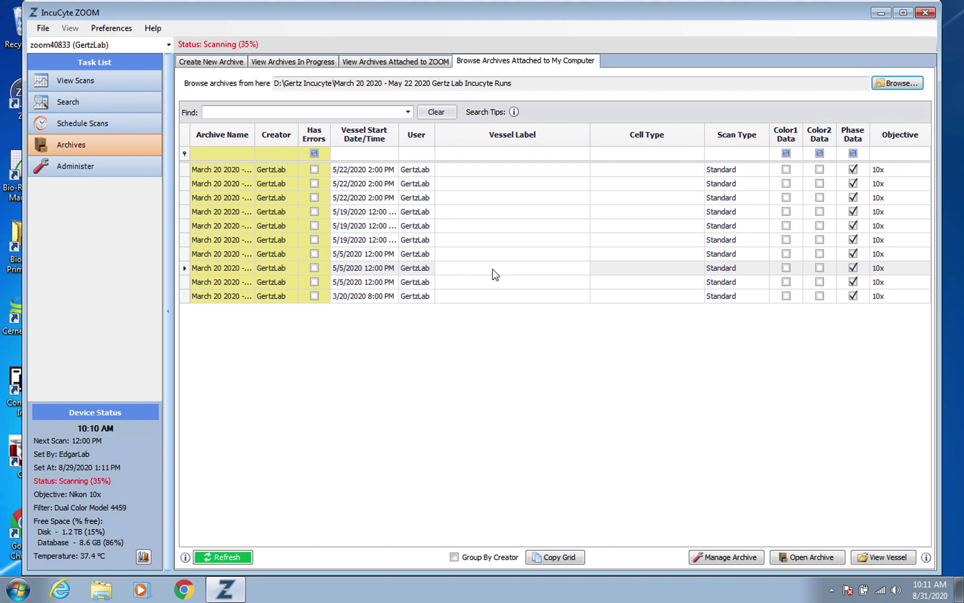
Open the archived vessel's images and view the 10:00 AM scan on 5/7
double_click(537, 270)
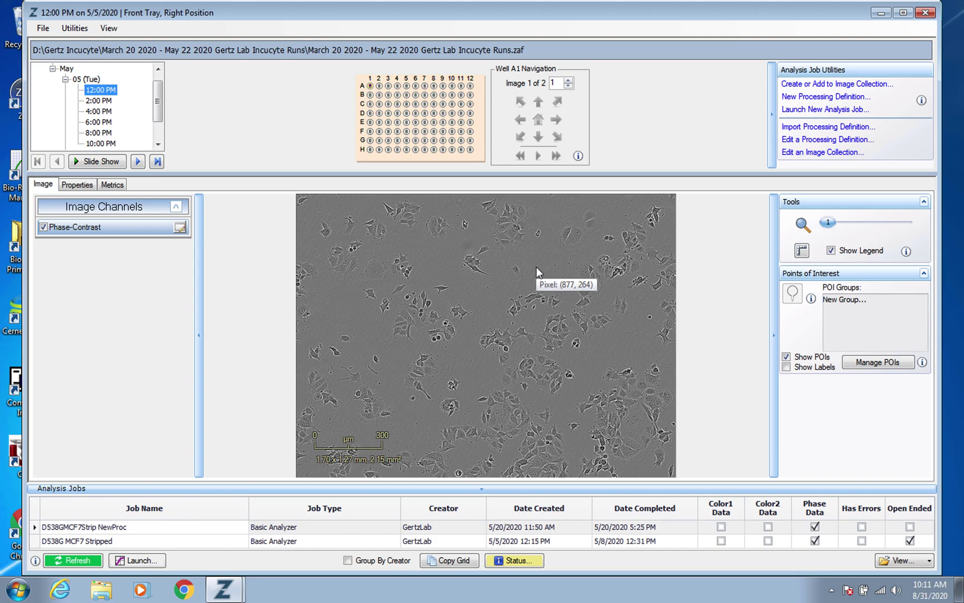
left_click_drag(159, 101, 161, 134)
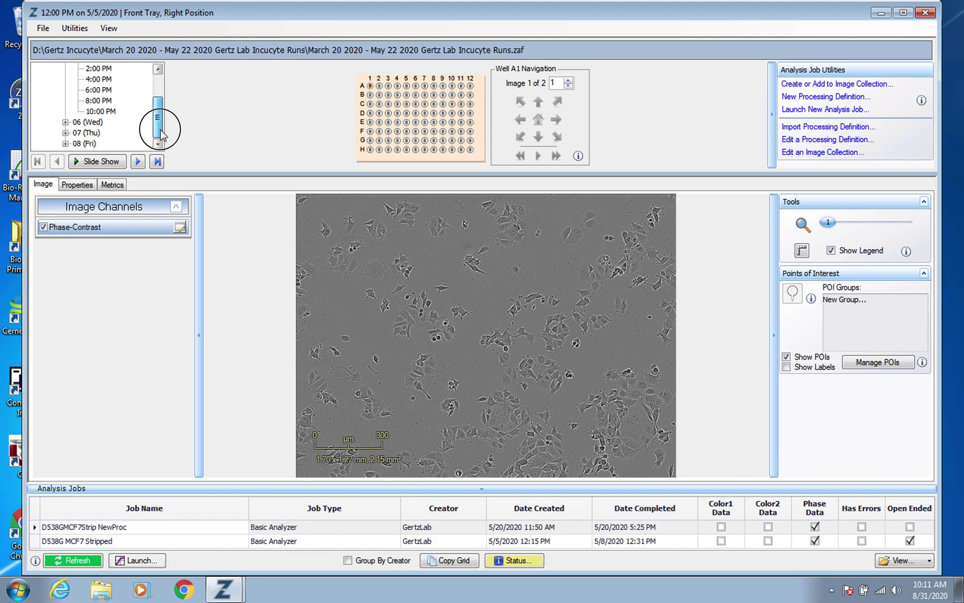
left_click(65, 132)
left_click(100, 133)
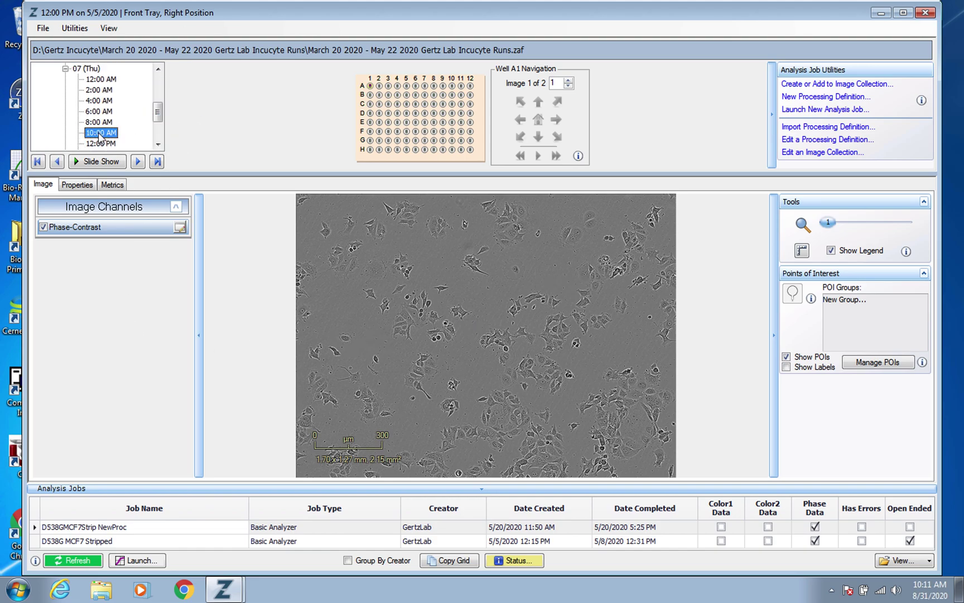
Return to the 5/5 12:00 PM scan and begin adding it to an image collection
left_click(159, 113)
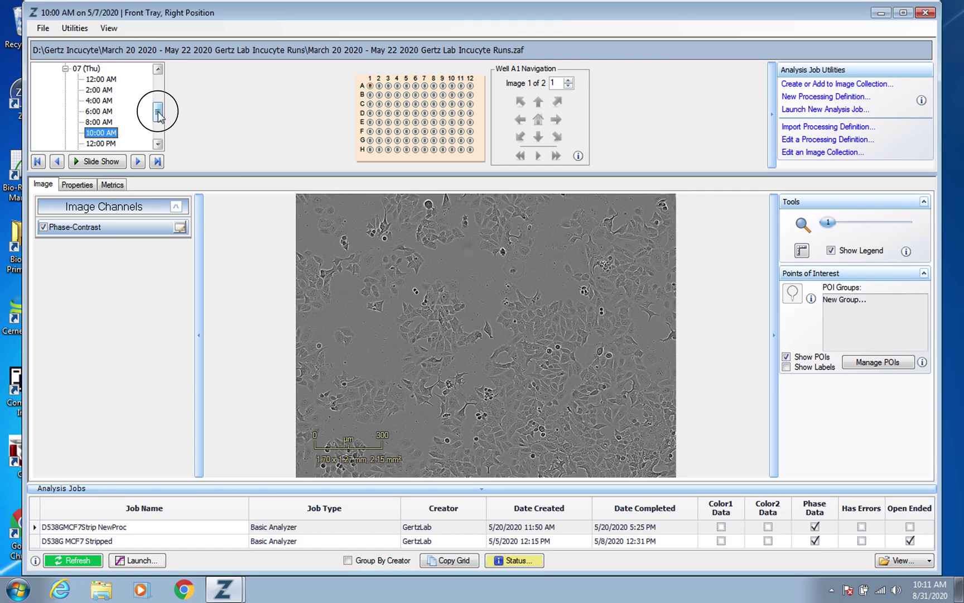
left_click_drag(159, 113, 156, 75)
left_click(101, 100)
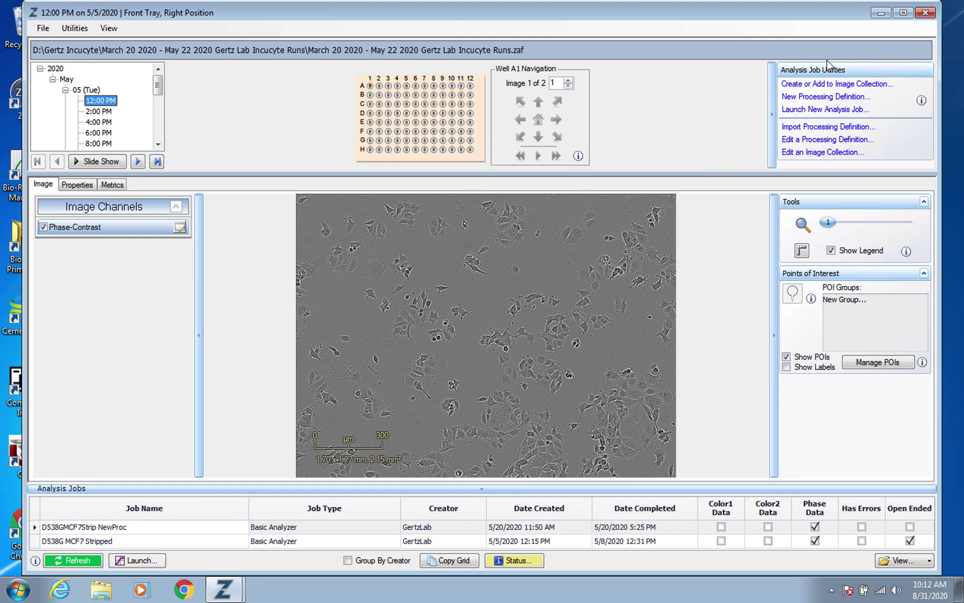
left_click(854, 88)
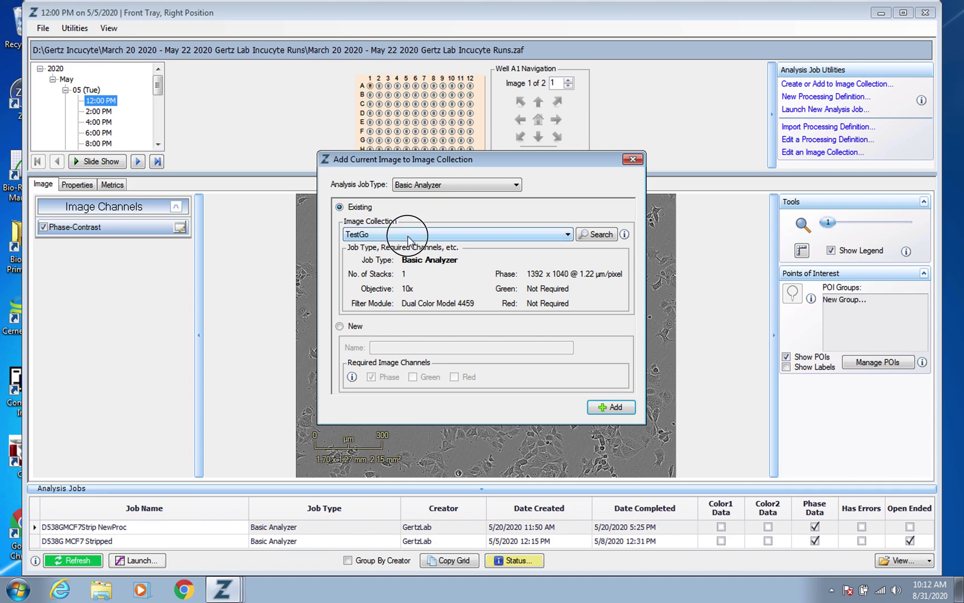
Create a new Phase image collection named 'DisplayTest' holding the 5/5 12:00 PM image
left_click(340, 326)
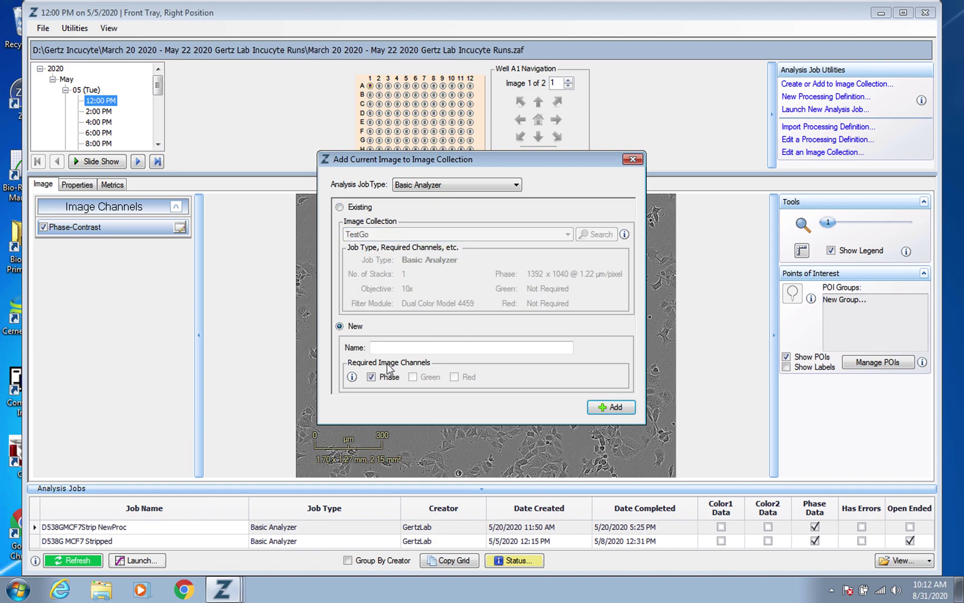
left_click(339, 207)
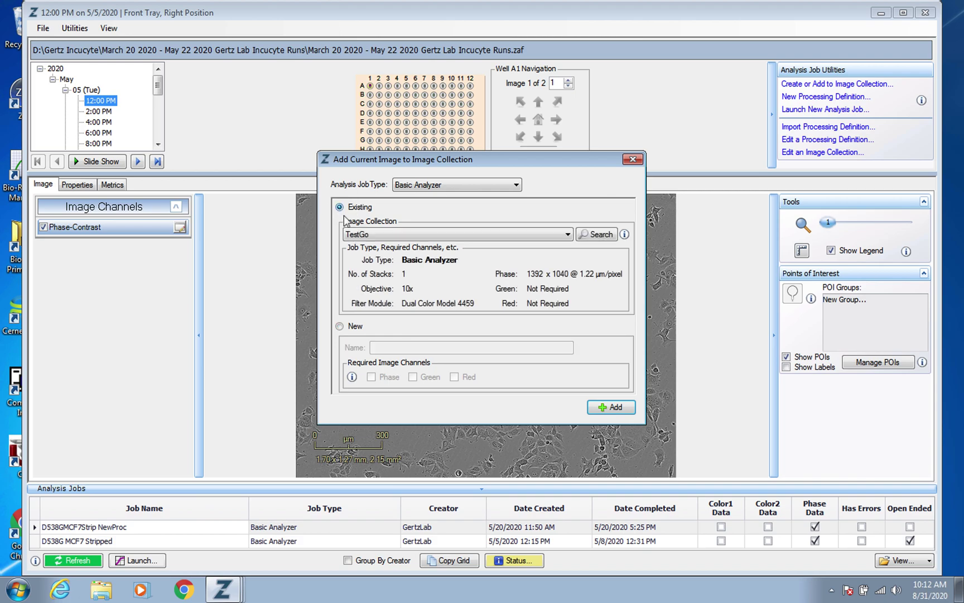
left_click(372, 235)
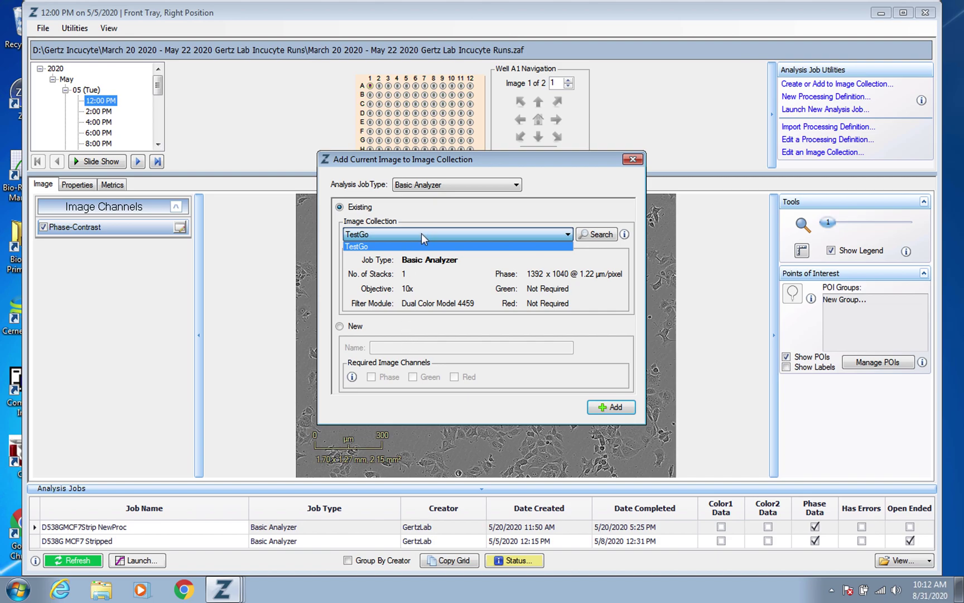
left_click(338, 326)
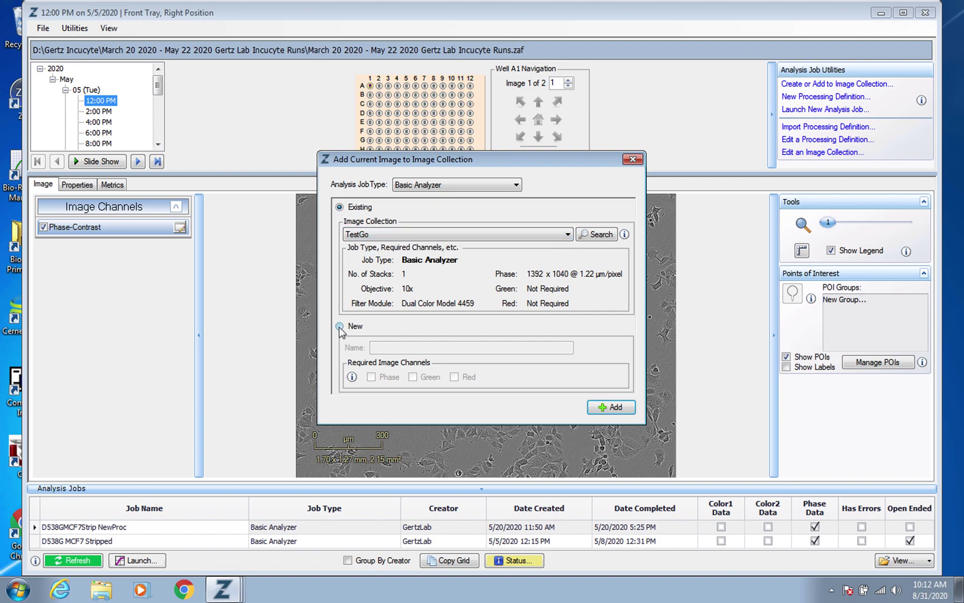
left_click(339, 327)
left_click(419, 349)
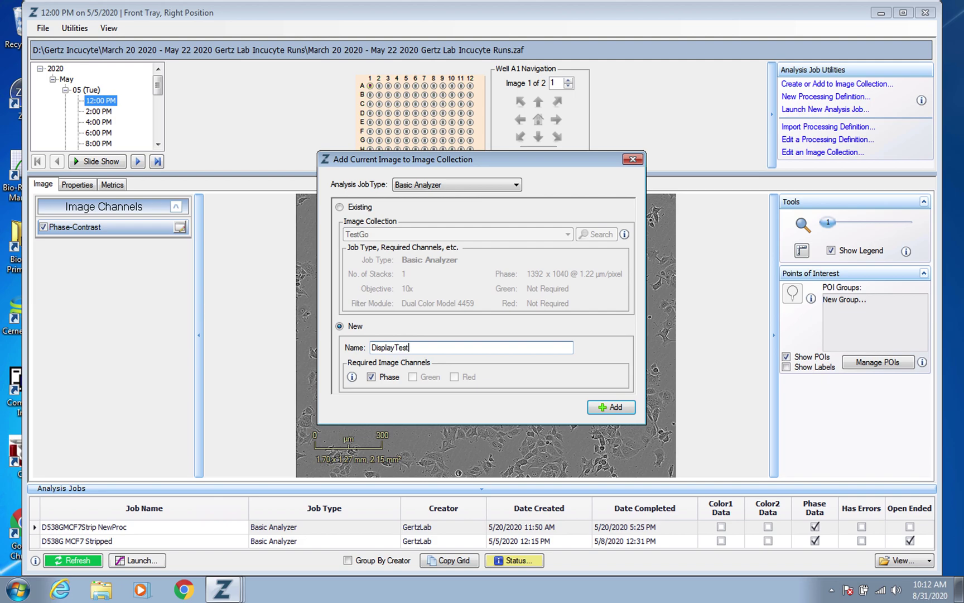
left_click(608, 408)
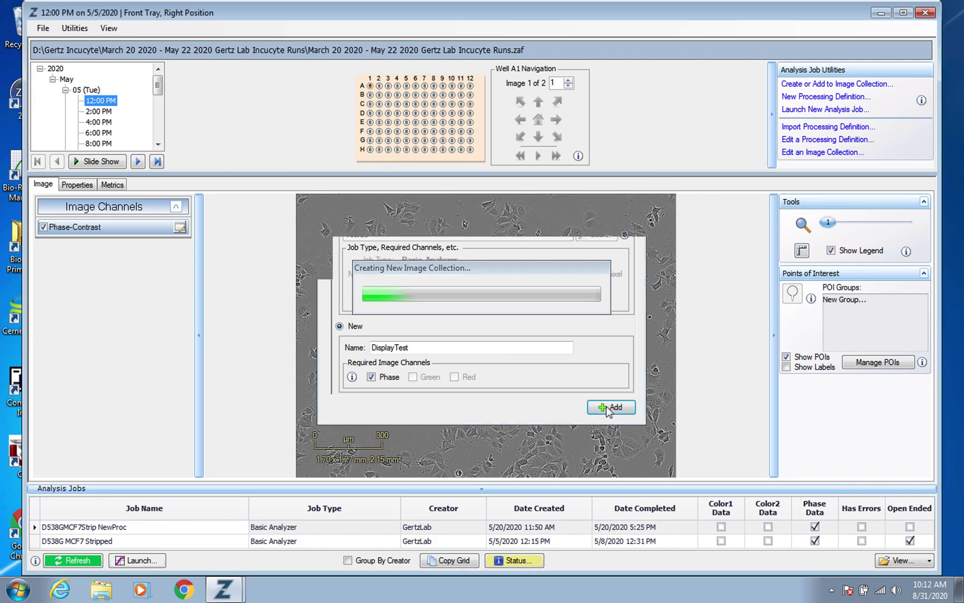
Add the well C10 and G10 images to the DisplayTest collection
left_click(435, 114)
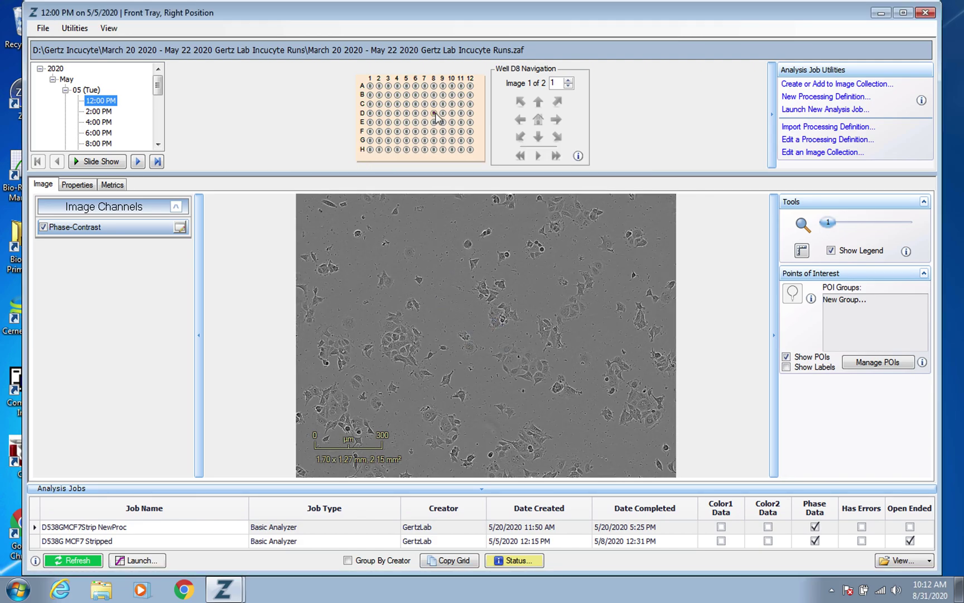
left_click(453, 104)
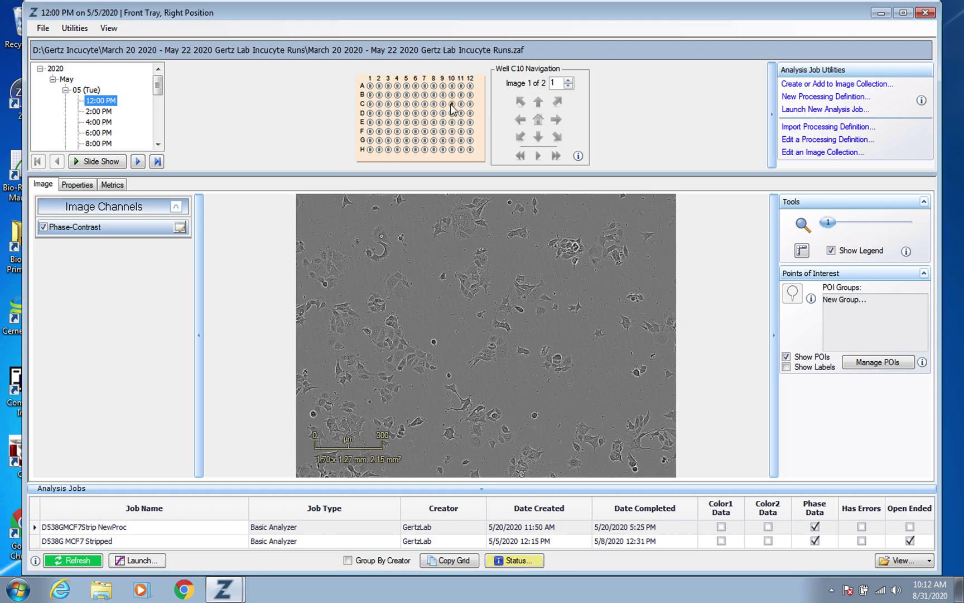
left_click(837, 85)
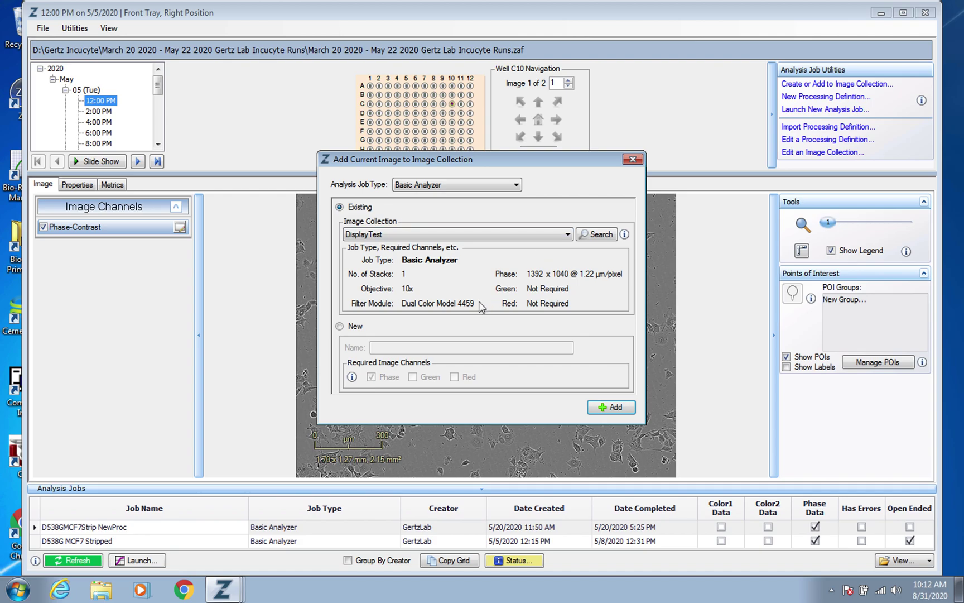
left_click(609, 406)
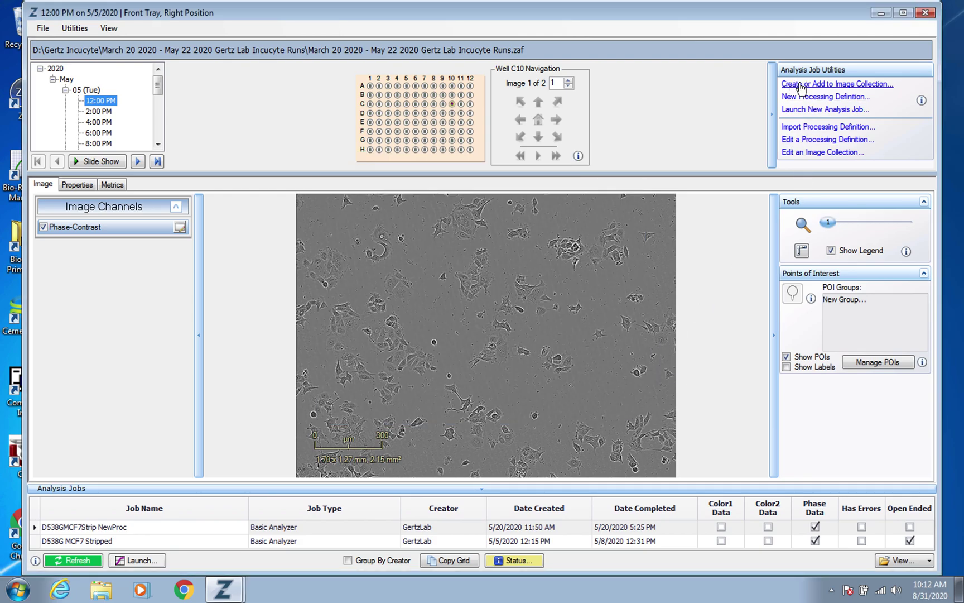
left_click(452, 141)
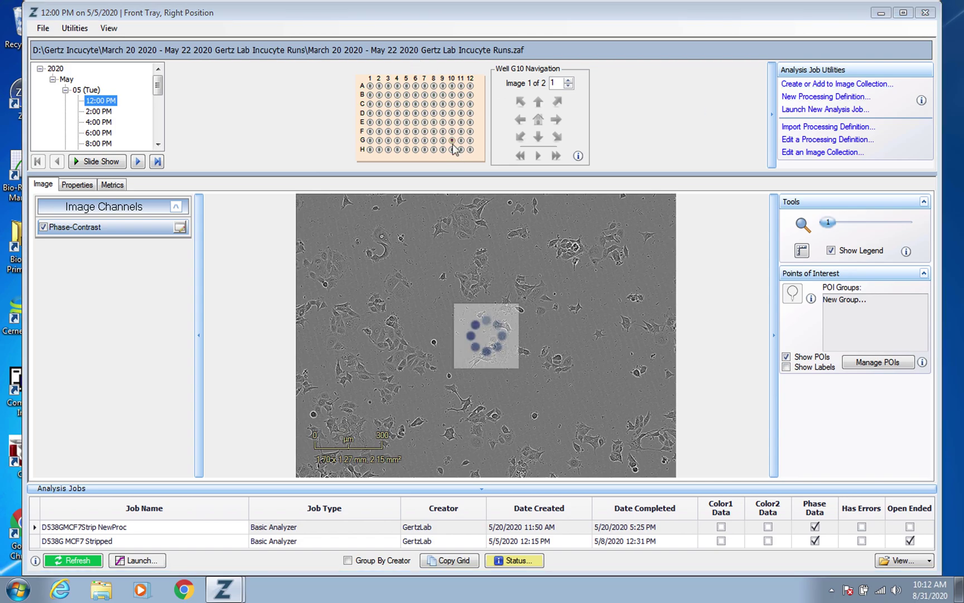
left_click(825, 89)
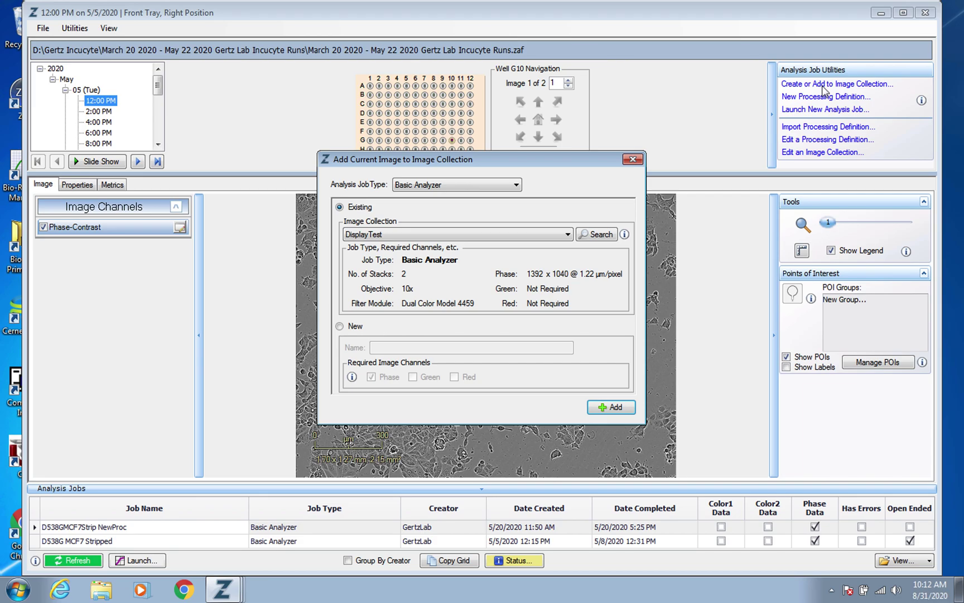
left_click(612, 407)
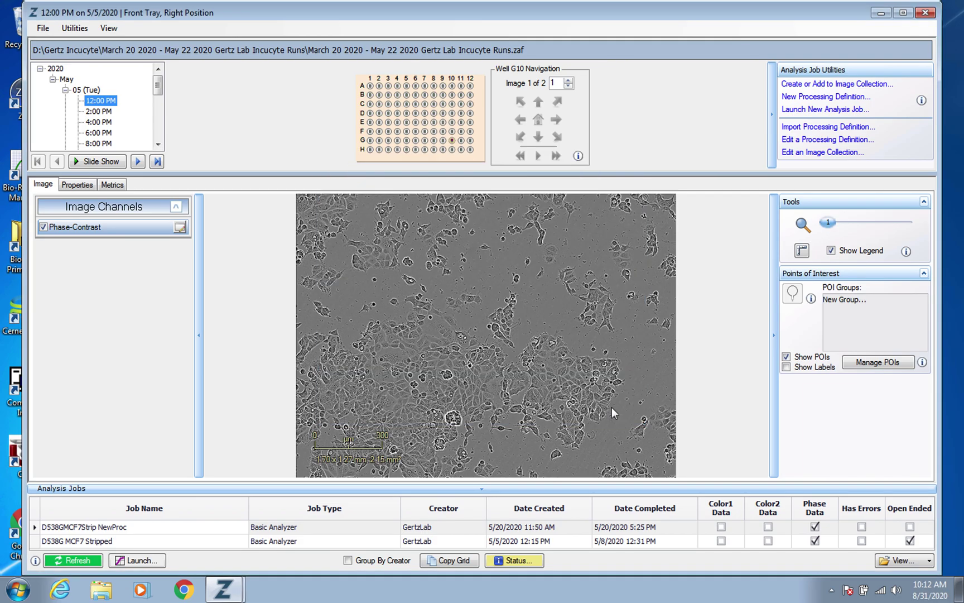
Switch to the 5/7 12:00 AM scan and add well C9's image to DisplayTest
left_click(157, 107)
left_click(104, 103)
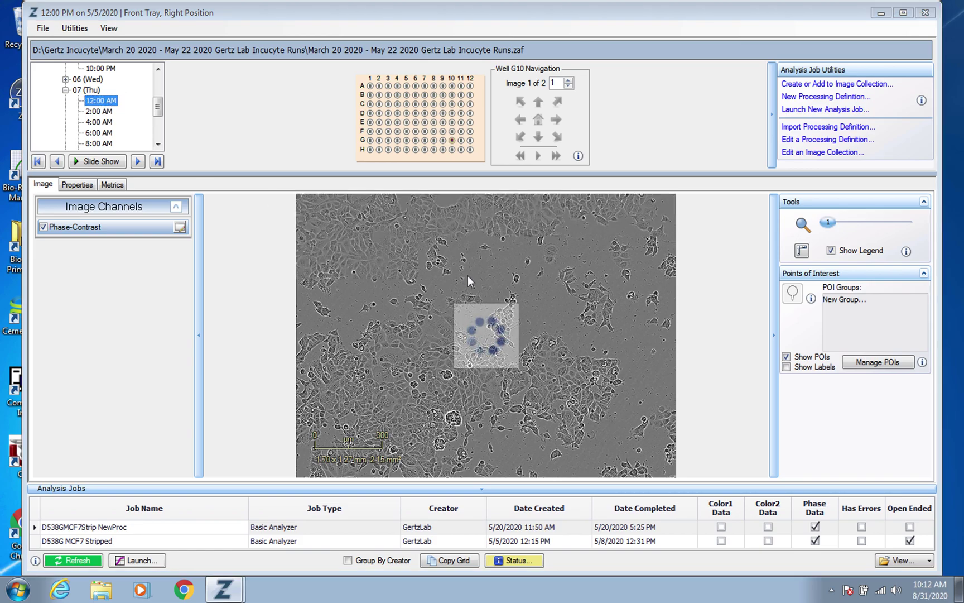
left_click(443, 104)
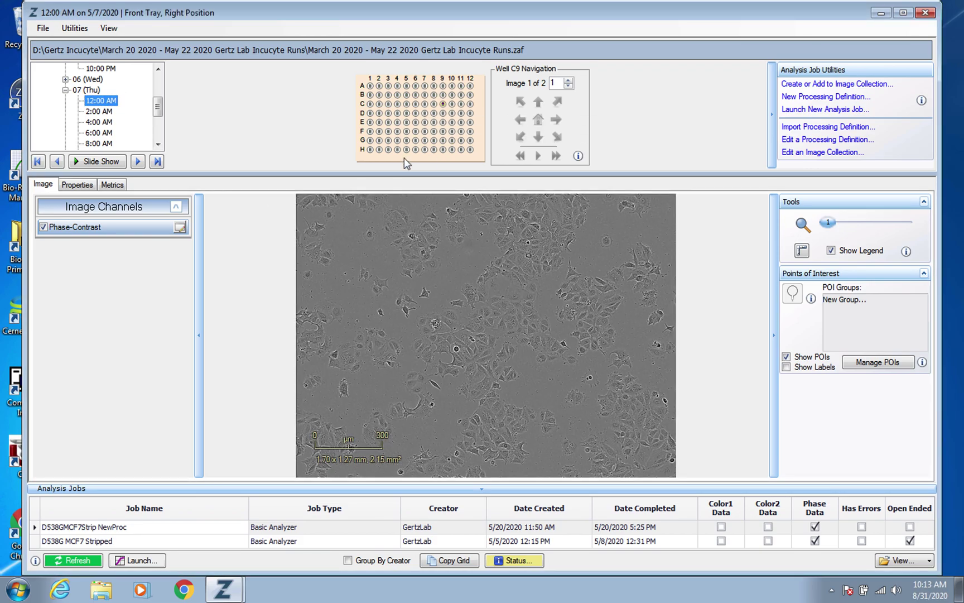
left_click(843, 84)
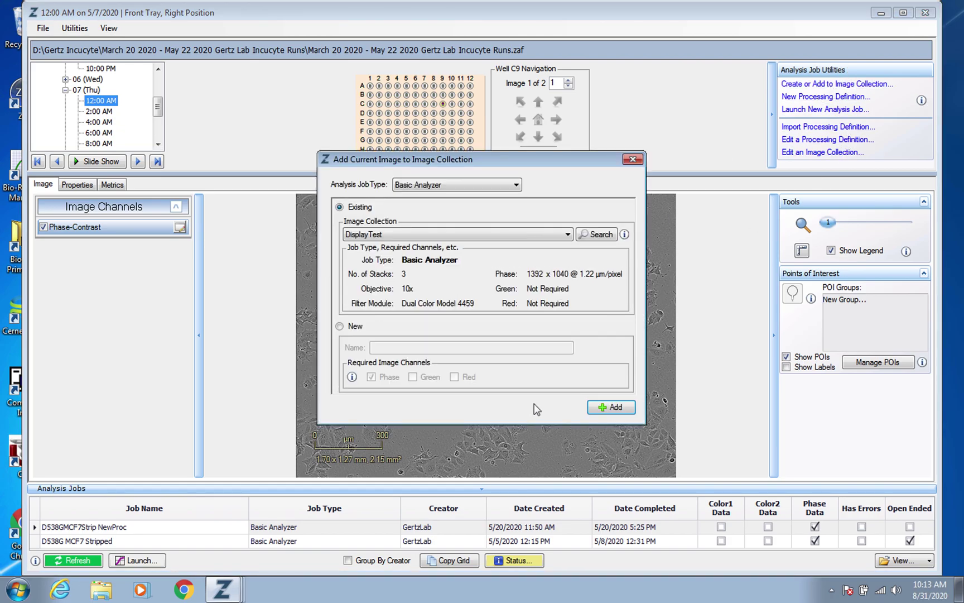
left_click(614, 407)
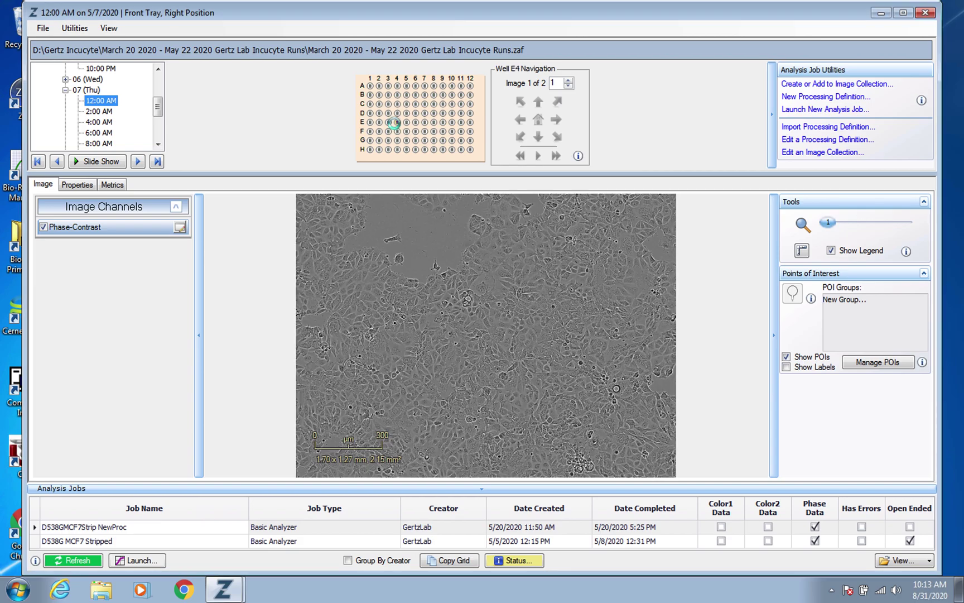
Add well F4's image, then well C11's 5/6 6:00 AM image, to DisplayTest
left_click(370, 122)
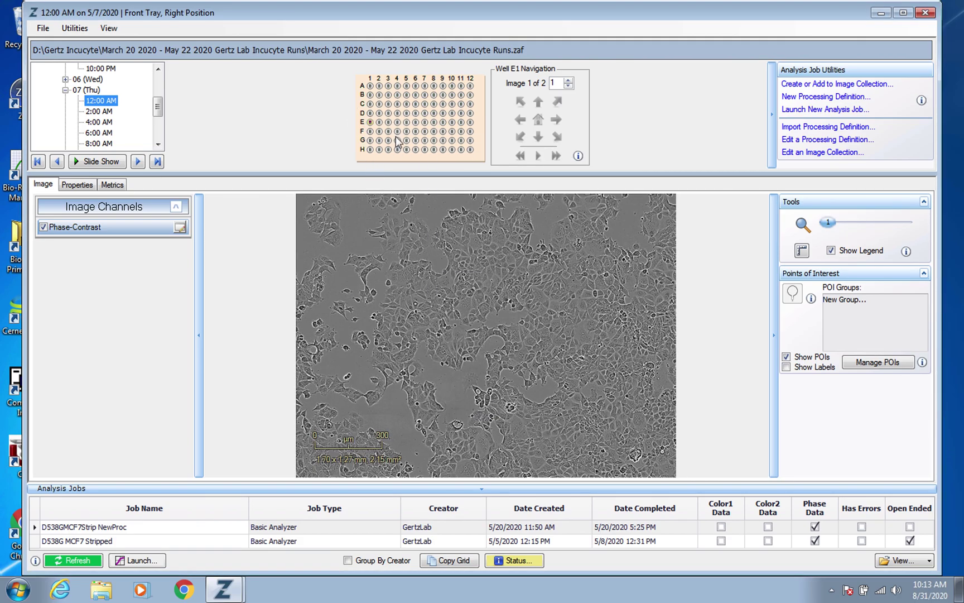
left_click(397, 132)
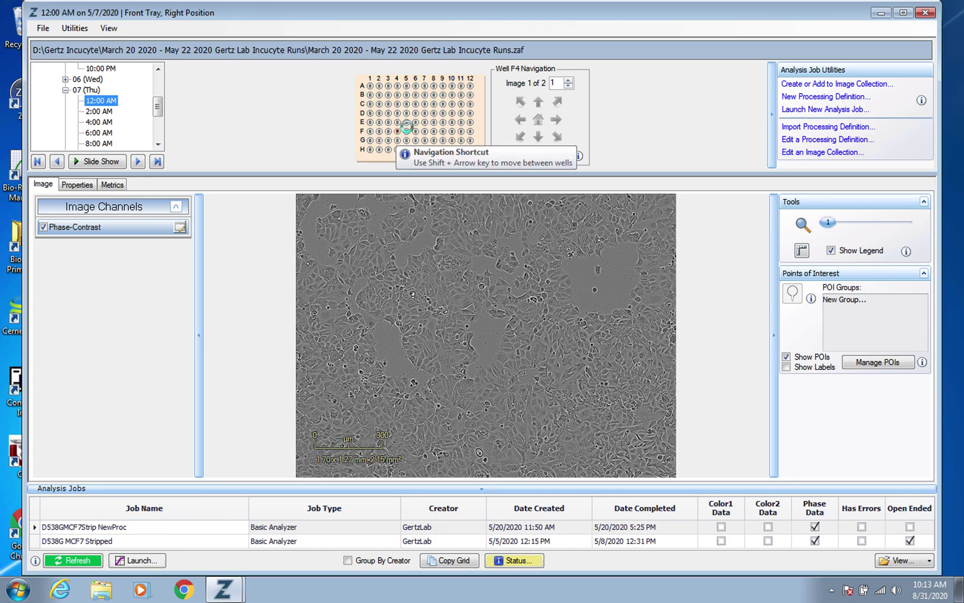
left_click(845, 85)
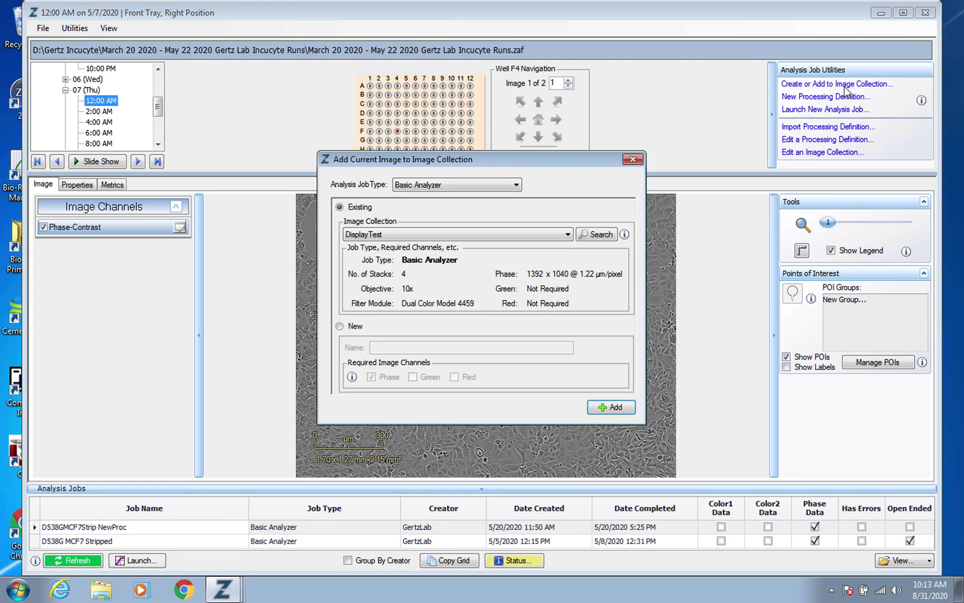
left_click(611, 407)
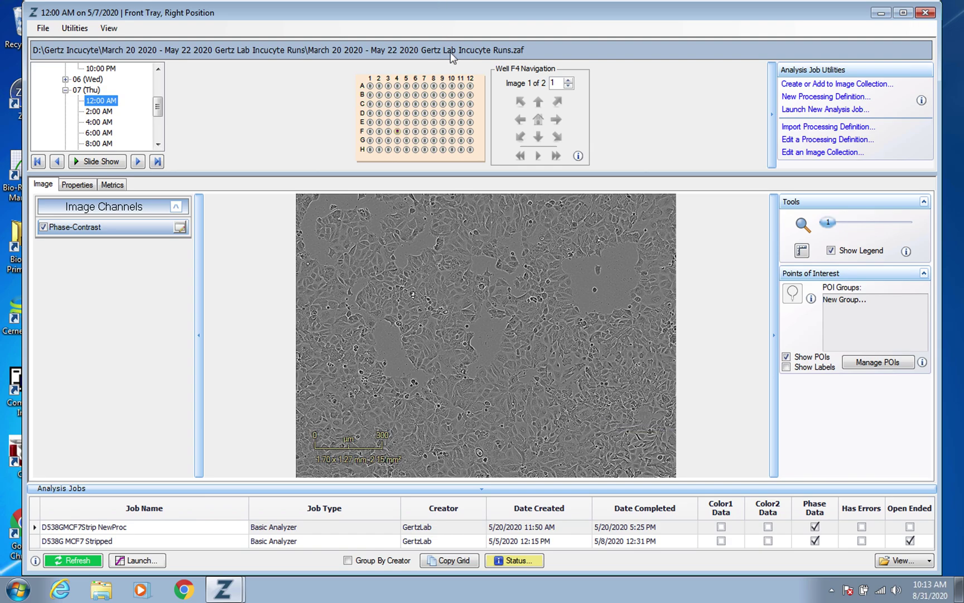
left_click(65, 79)
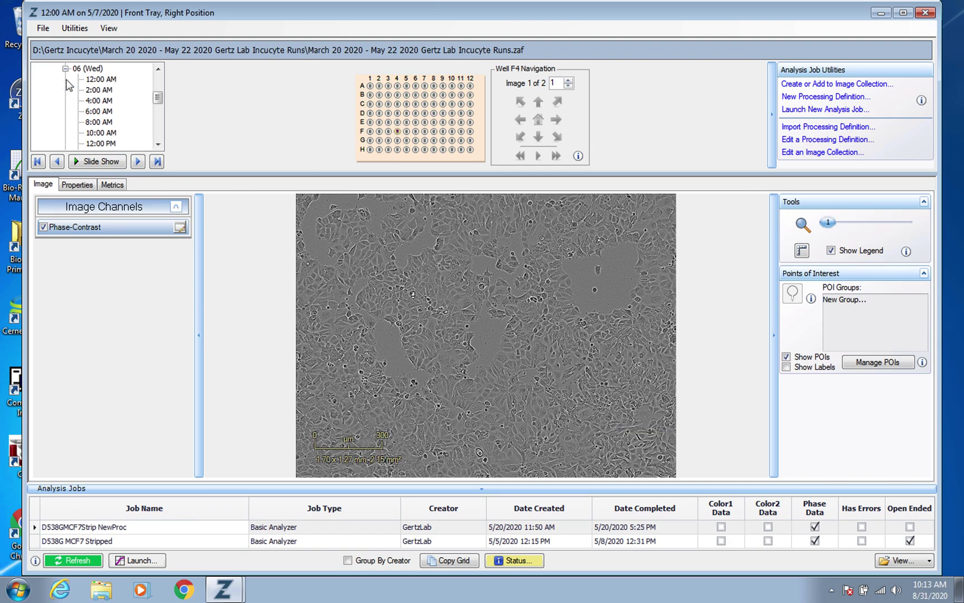
left_click(107, 113)
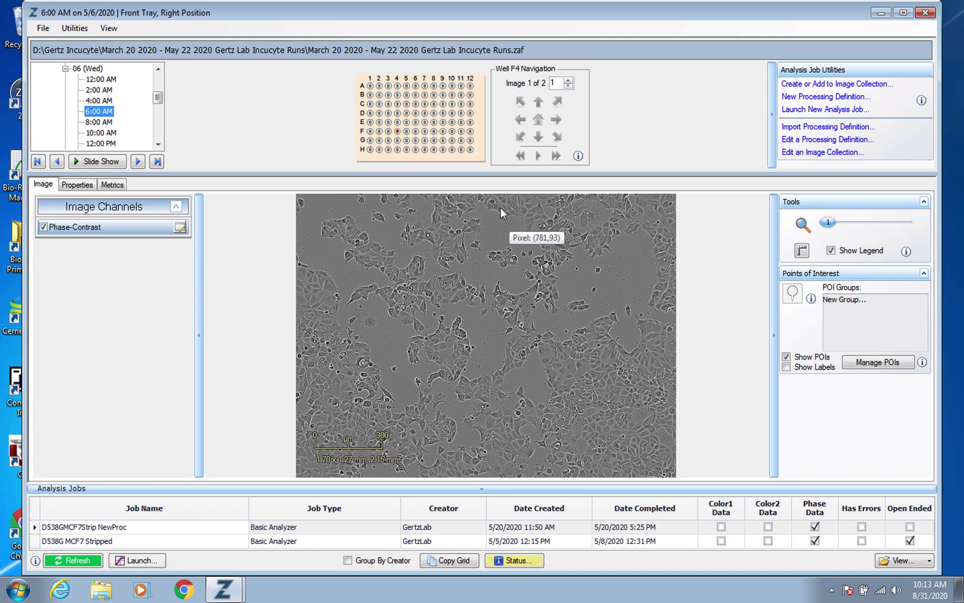
left_click(461, 104)
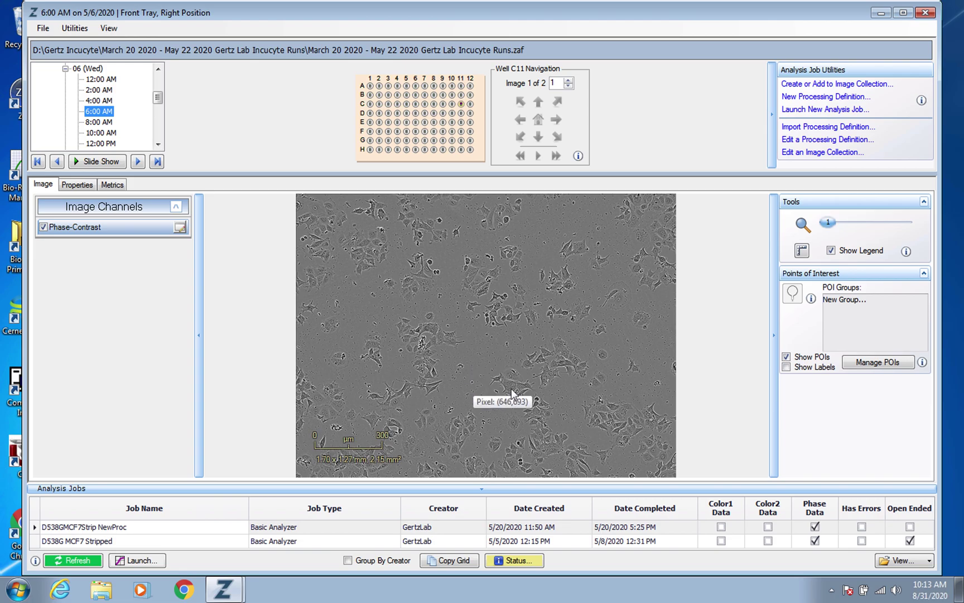
left_click(808, 85)
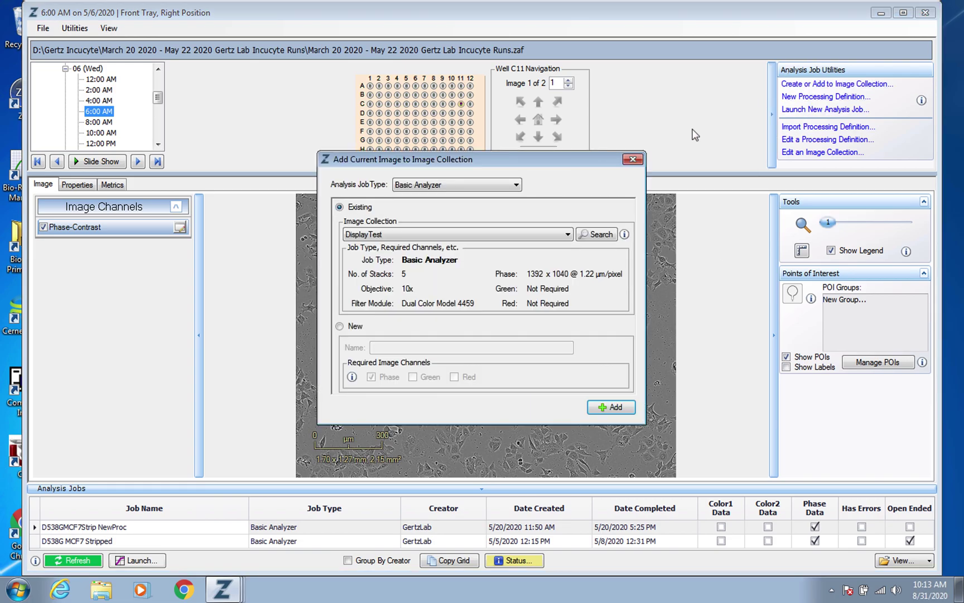
left_click(610, 405)
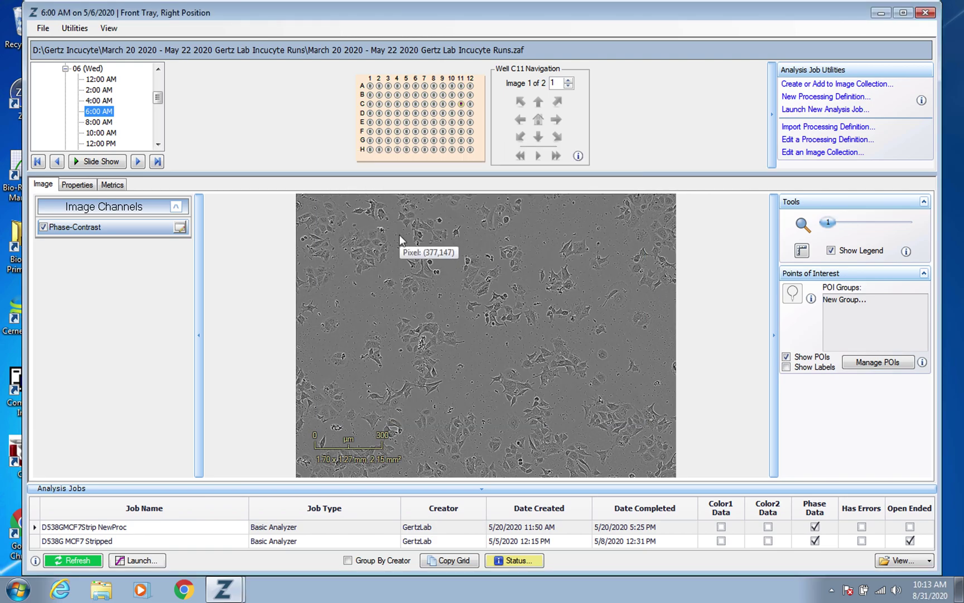
Add the F12 and F3 well images to DisplayTest, then begin a new processing definition
left_click(397, 131)
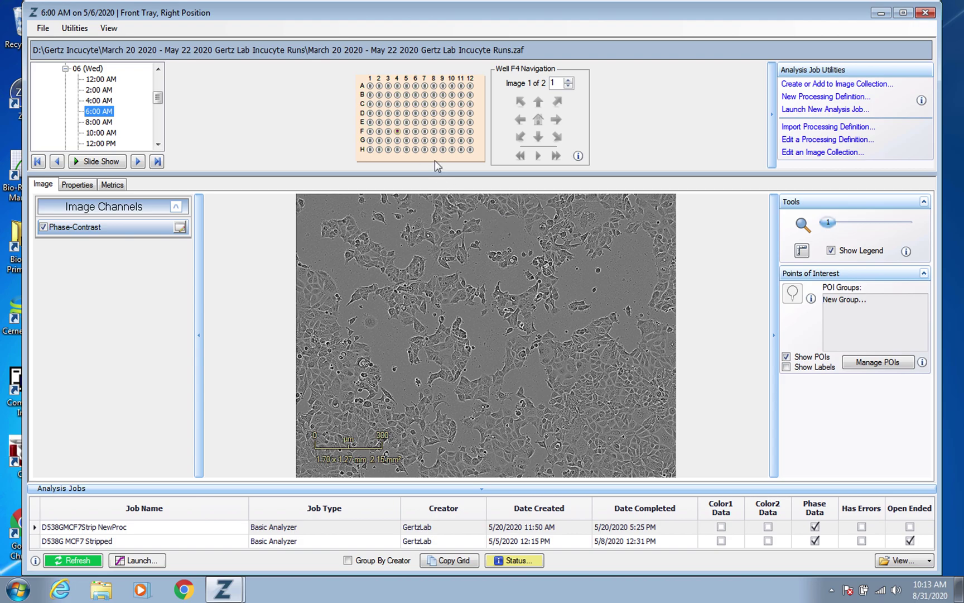
left_click(469, 130)
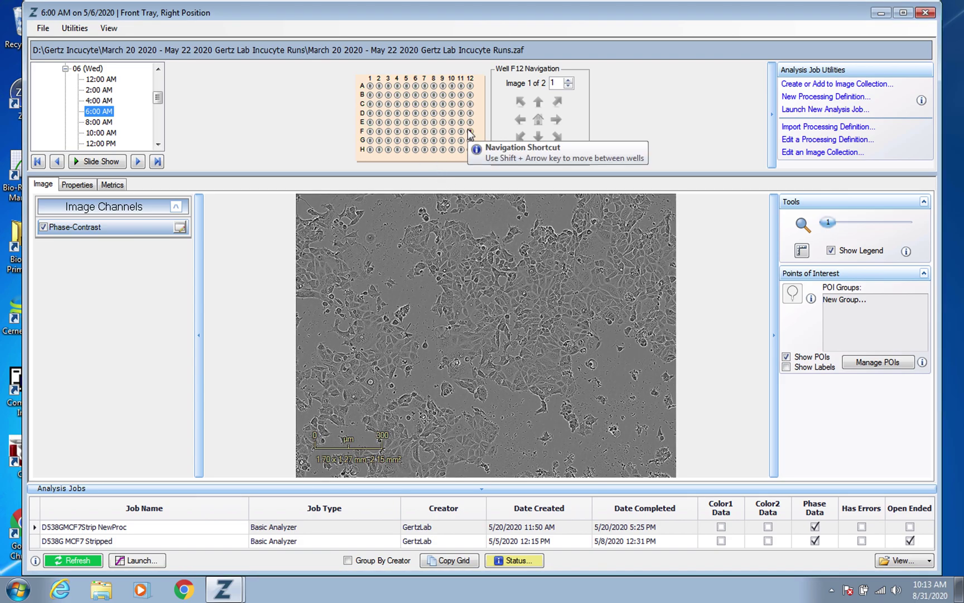
left_click(802, 86)
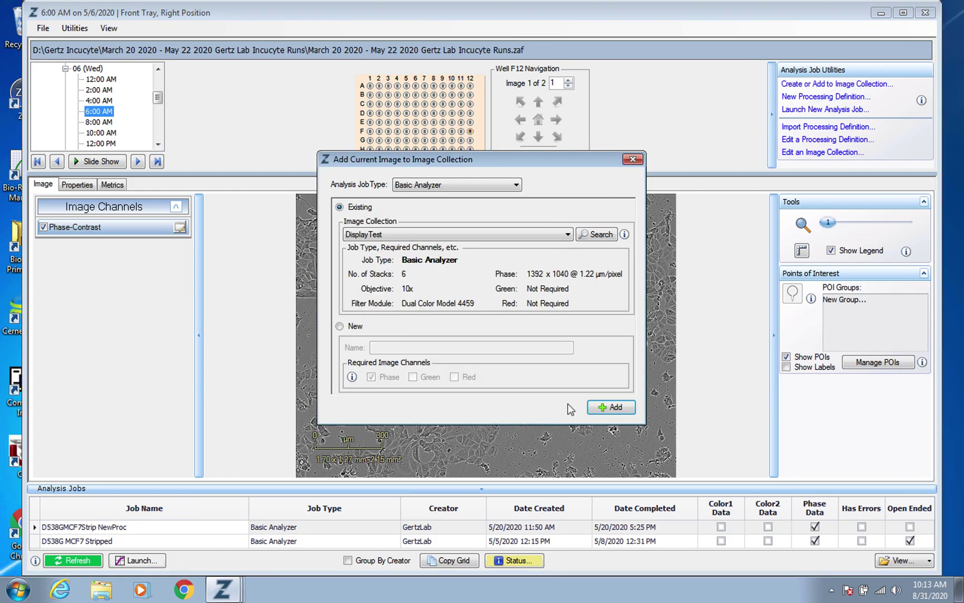
left_click(612, 407)
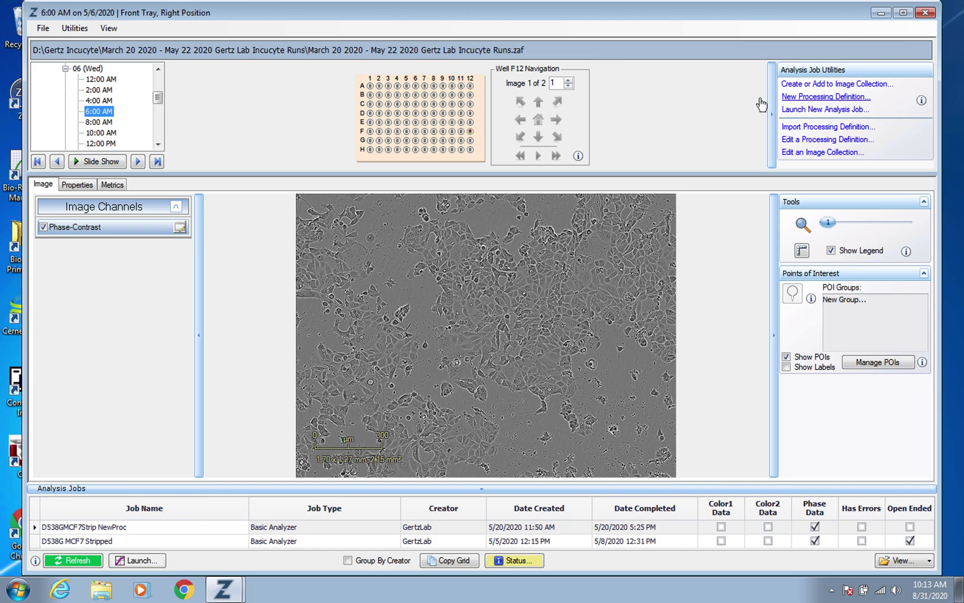
left_click(434, 113)
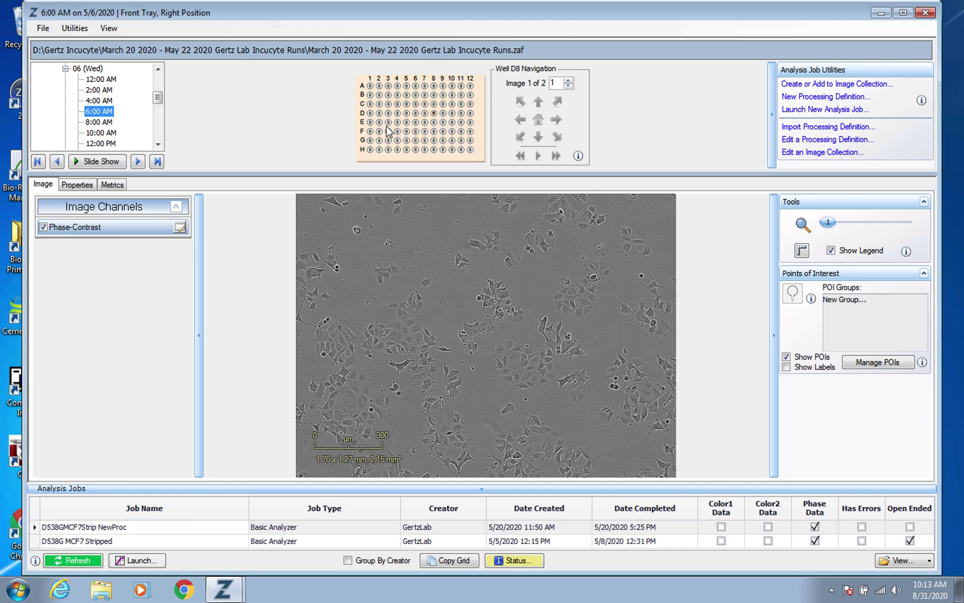
left_click(388, 131)
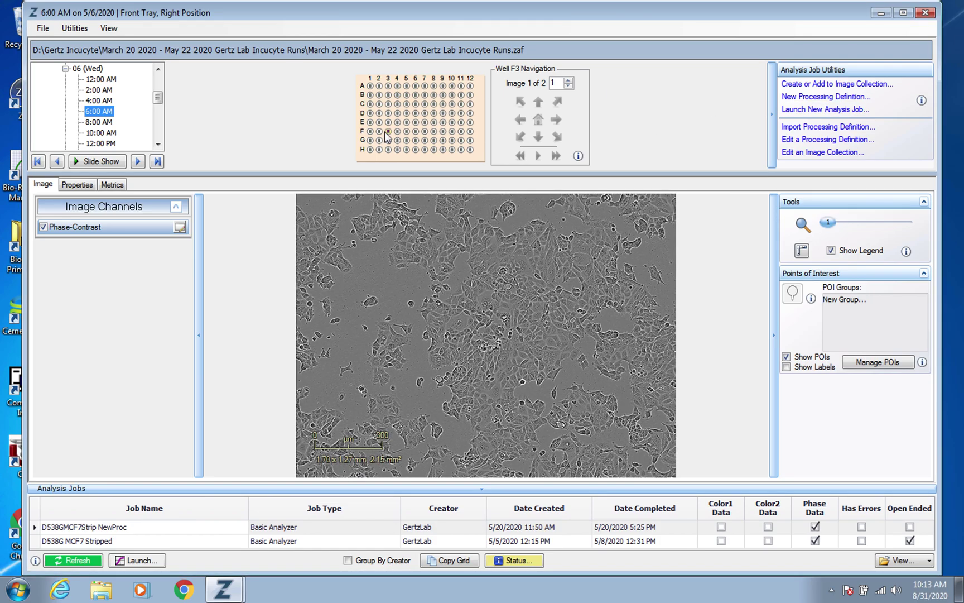
left_click(802, 85)
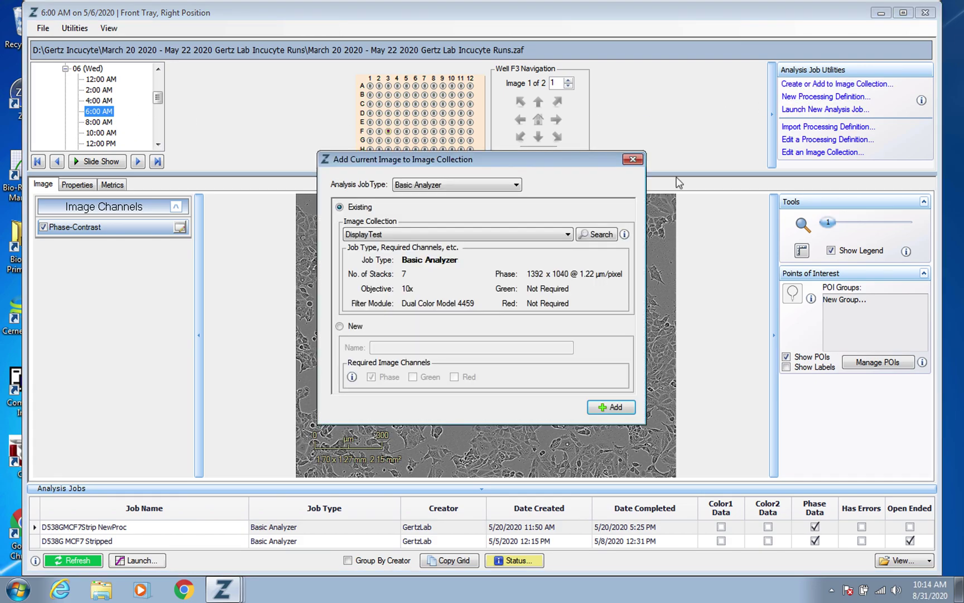
left_click(601, 407)
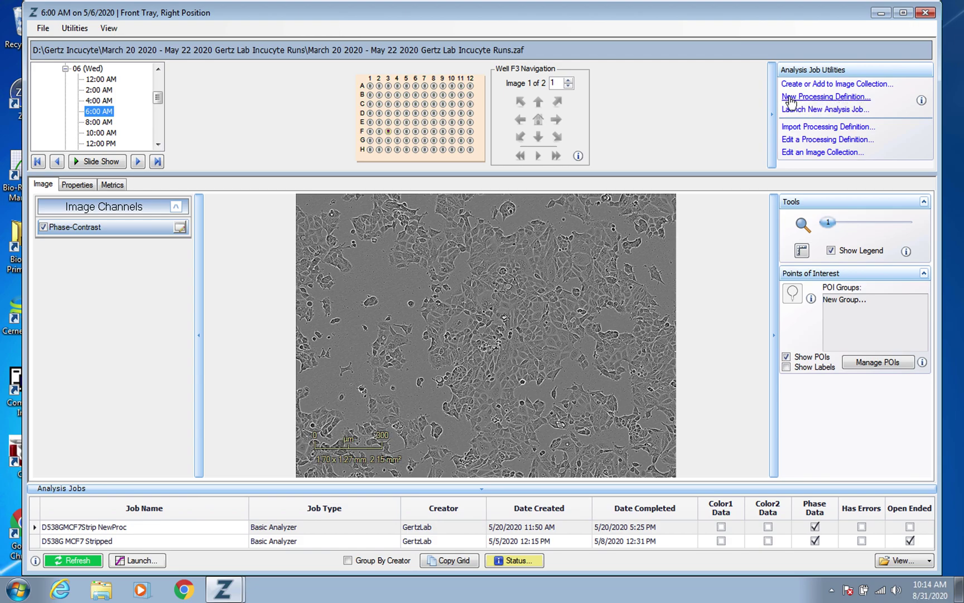
left_click(810, 97)
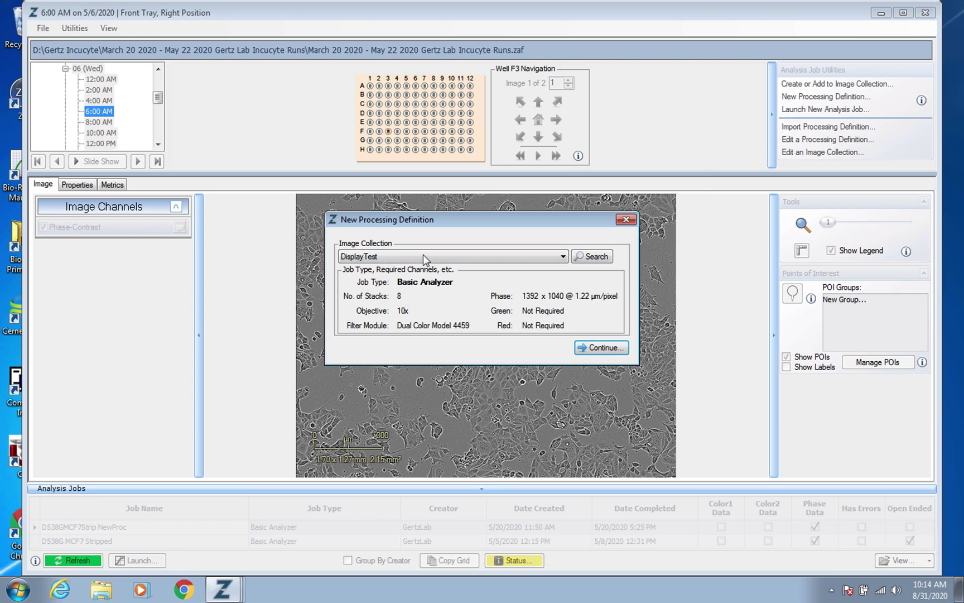
Continue with DisplayTest as a Basic Analyzer definition and preview all eight stacks
left_click(597, 348)
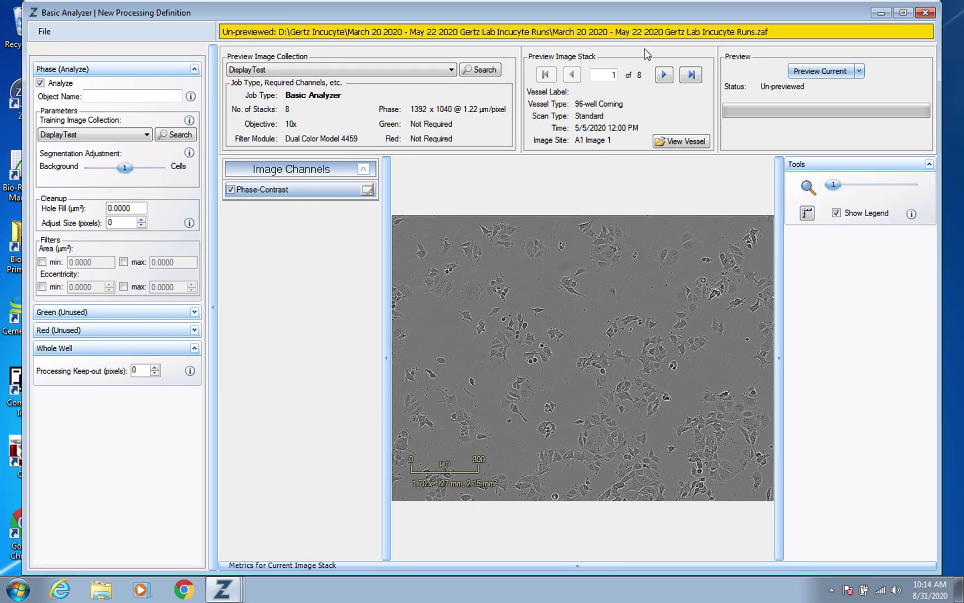
left_click(860, 71)
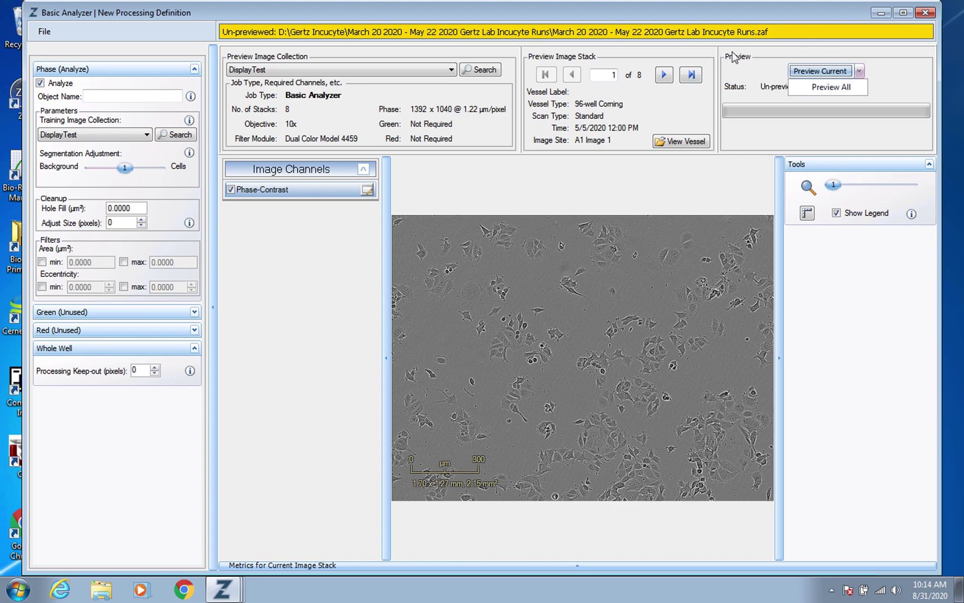
left_click(848, 87)
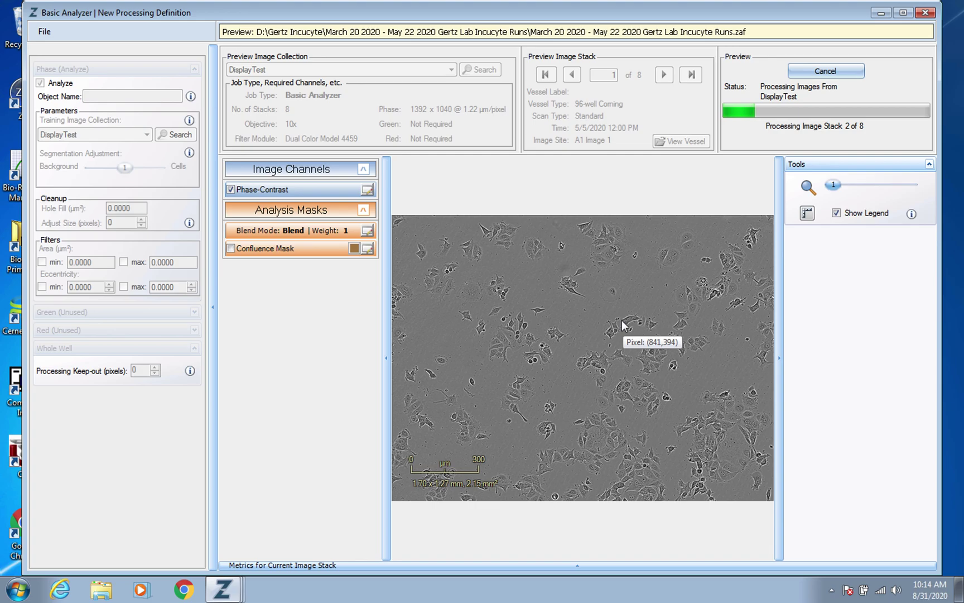
Overlay the Confluence Mask and wait for all 8 stacks to finish previewing
left_click(230, 249)
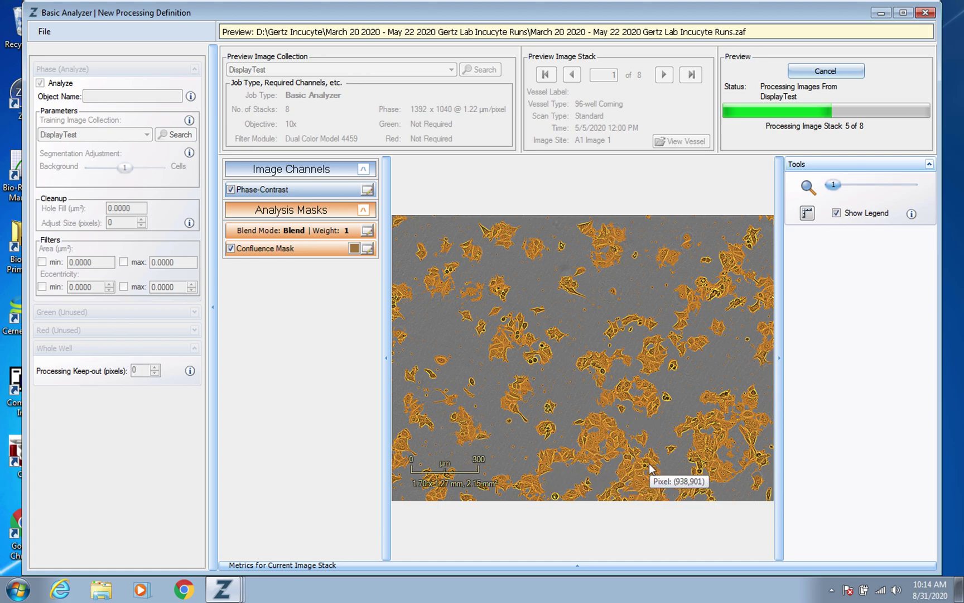
mouse_move(649, 470)
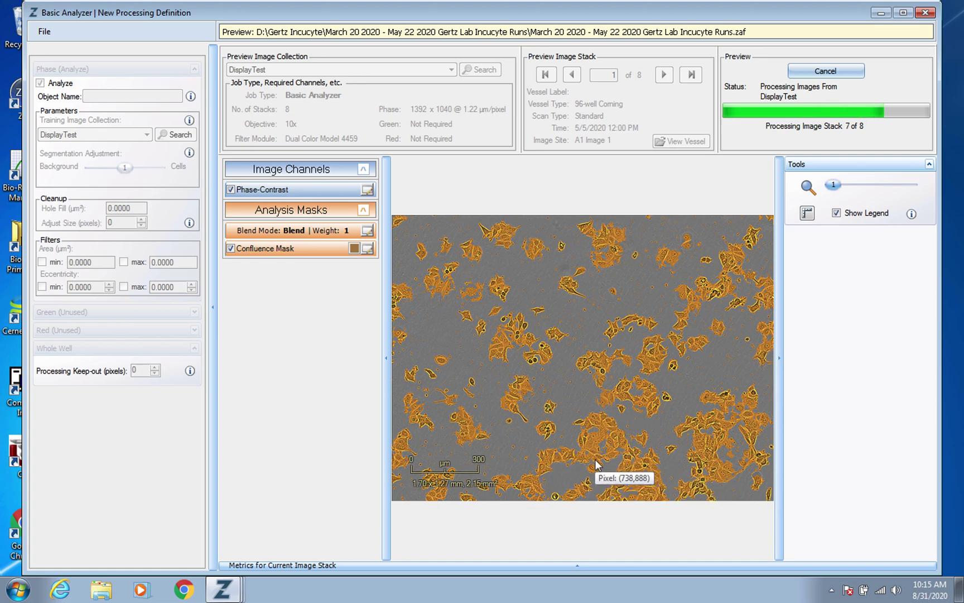
mouse_move(595, 459)
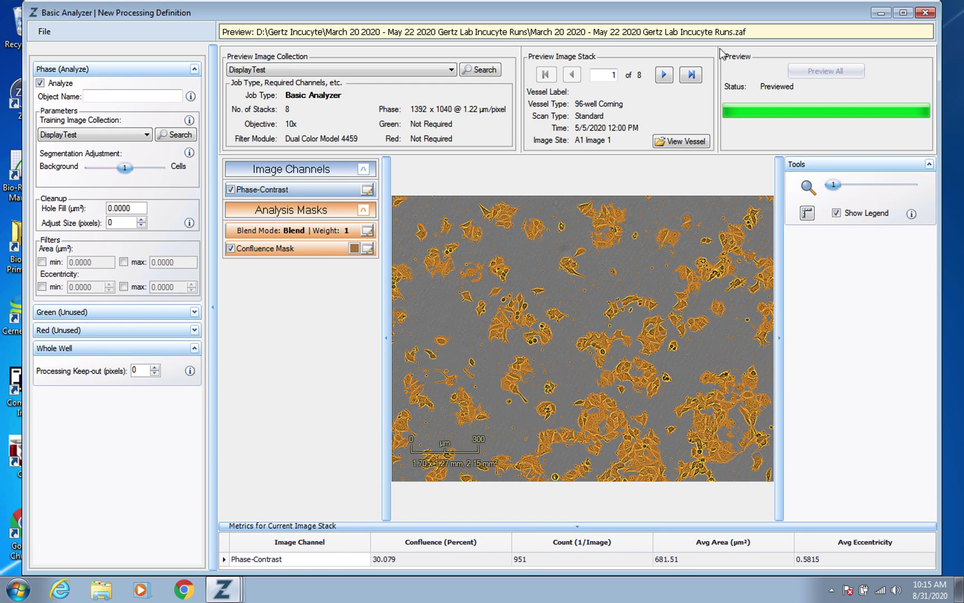
Advance to stack 3 (well G10), zoom in to inspect its mask, then move to stack 4
left_click(664, 76)
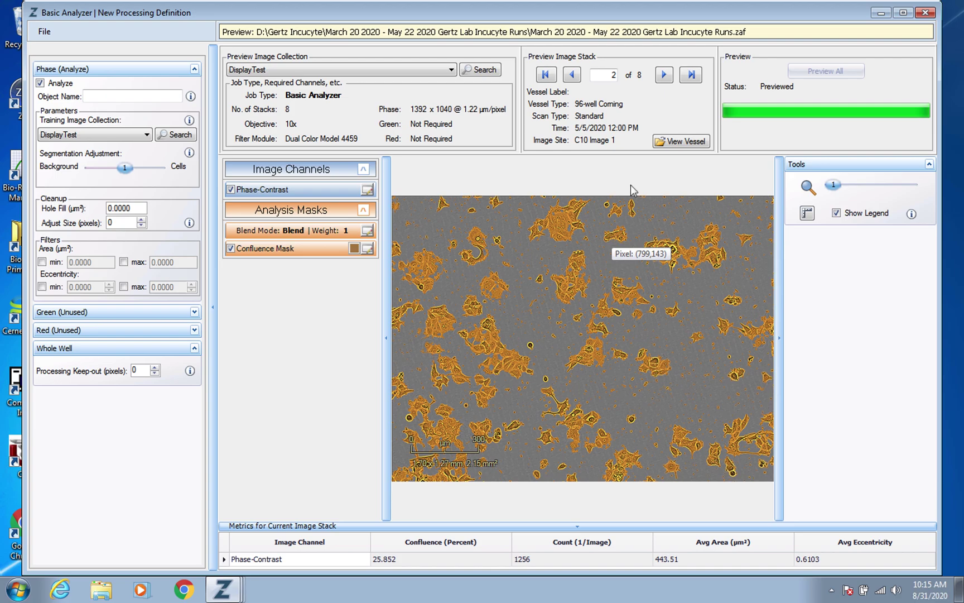
left_click(666, 75)
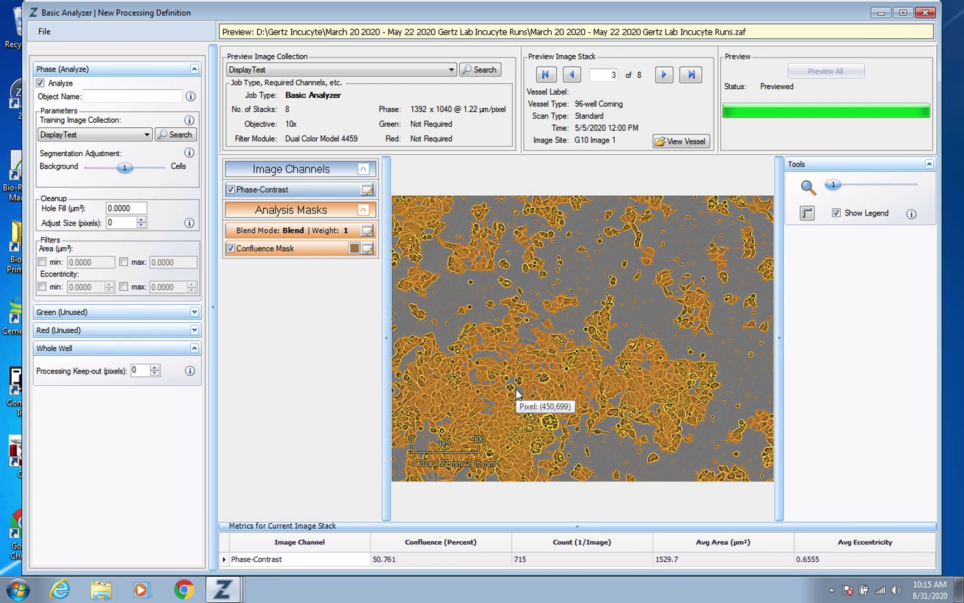
left_click_drag(832, 189, 858, 189)
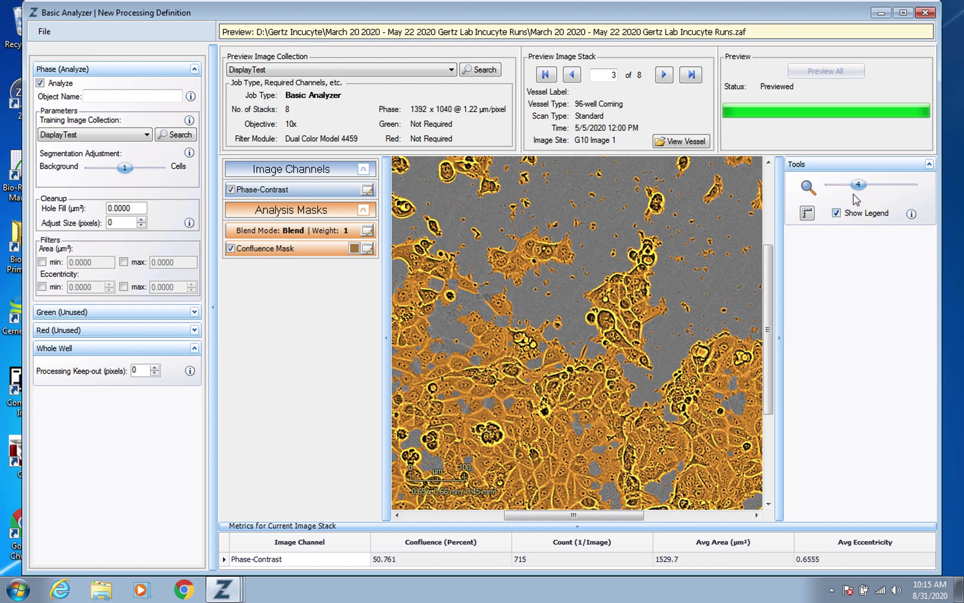
left_click_drag(858, 185, 831, 194)
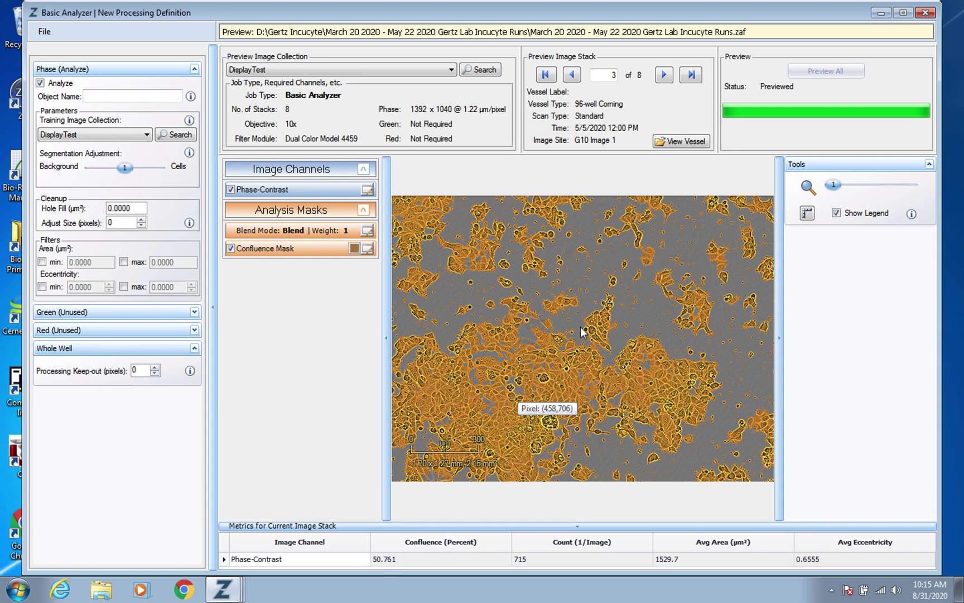
mouse_move(637, 285)
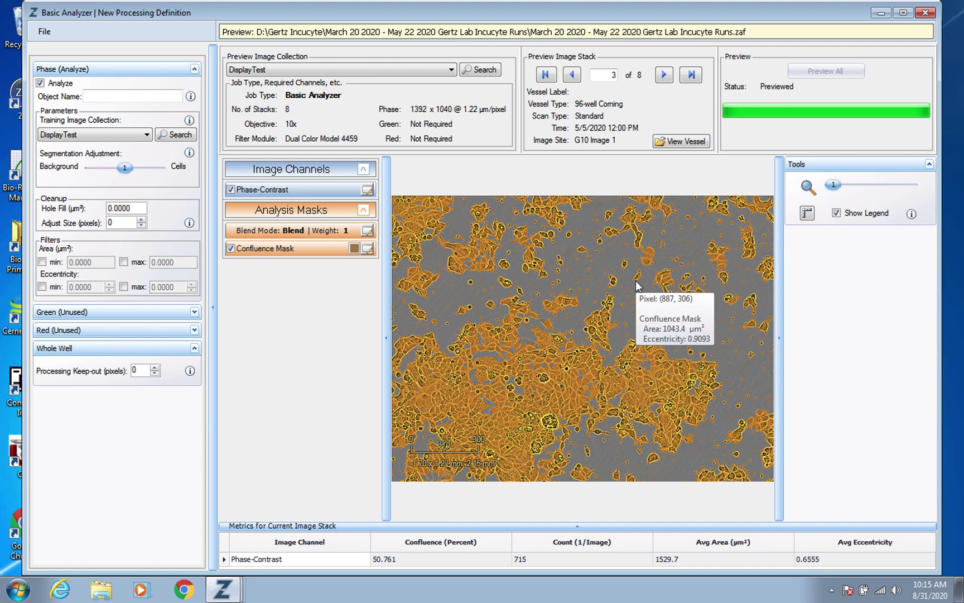
left_click(660, 76)
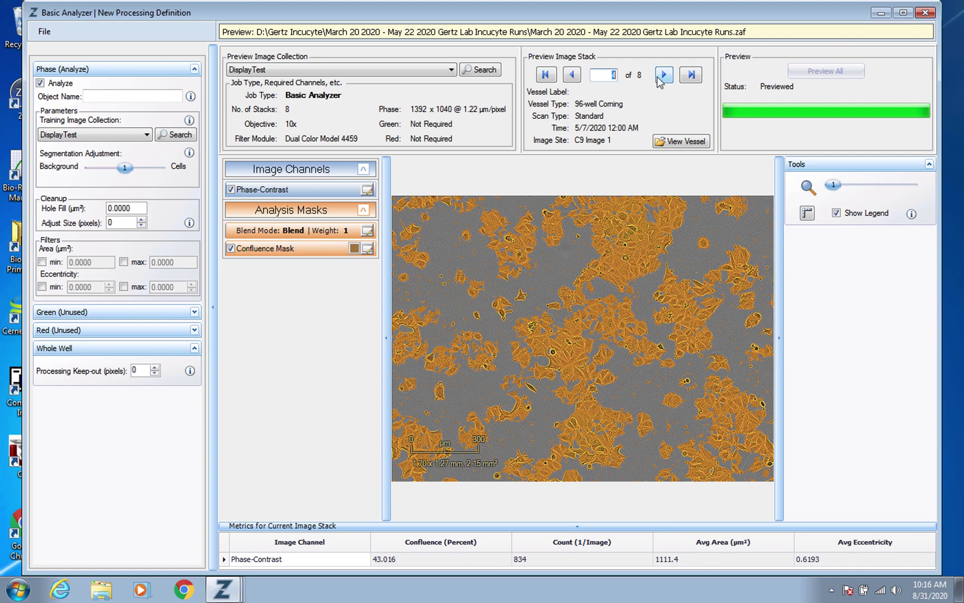
left_click(663, 75)
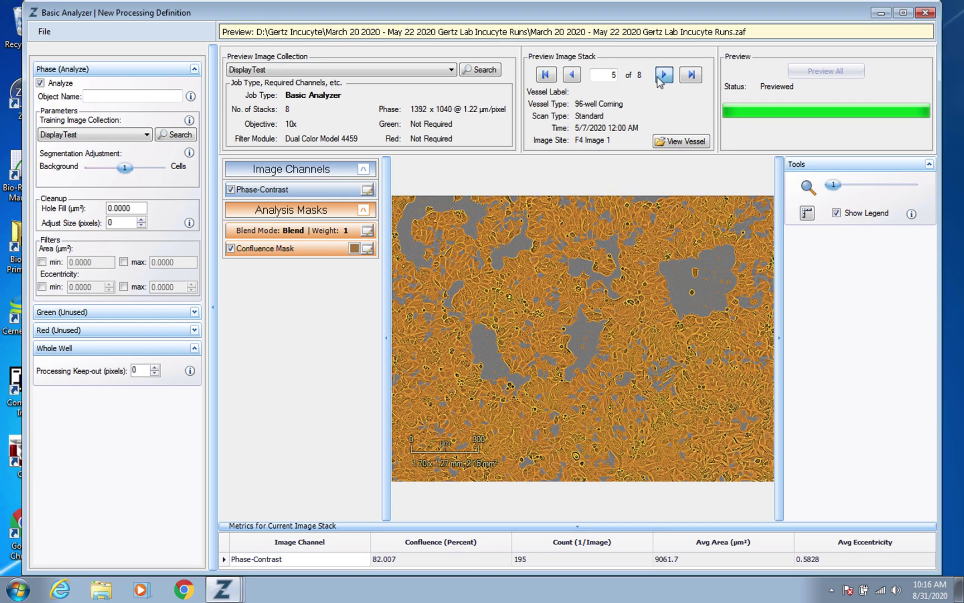
left_click(662, 76)
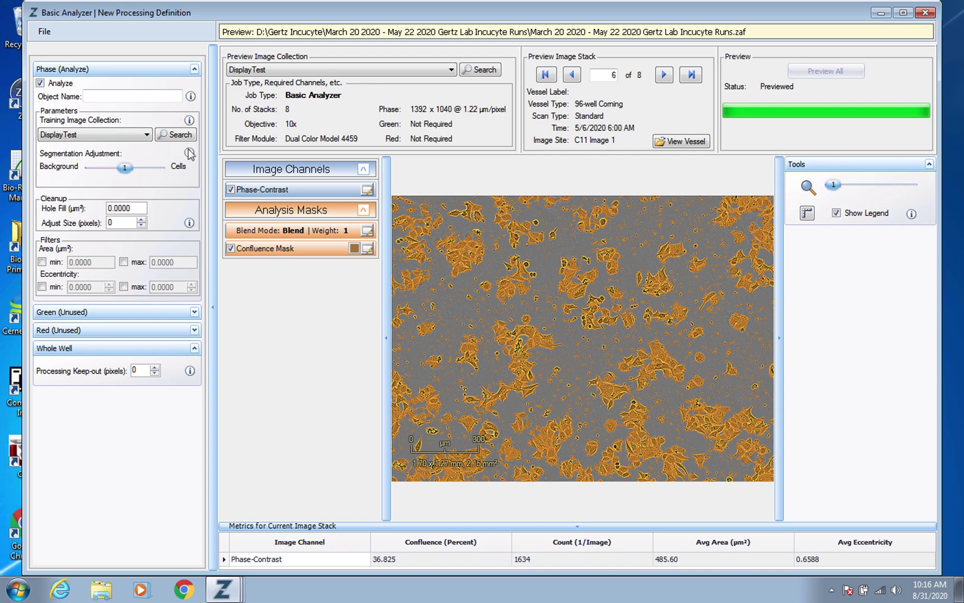
Preview the mask with Segmentation Adjustment at 1.8, then lower the adjustment to 0.3
mouse_move(190, 155)
mouse_move(192, 224)
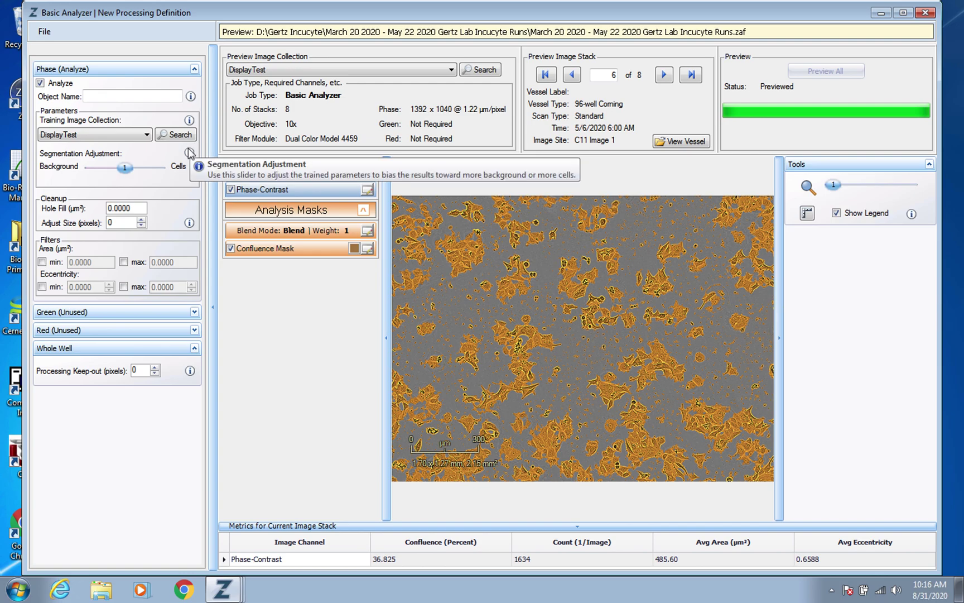
mouse_move(104, 170)
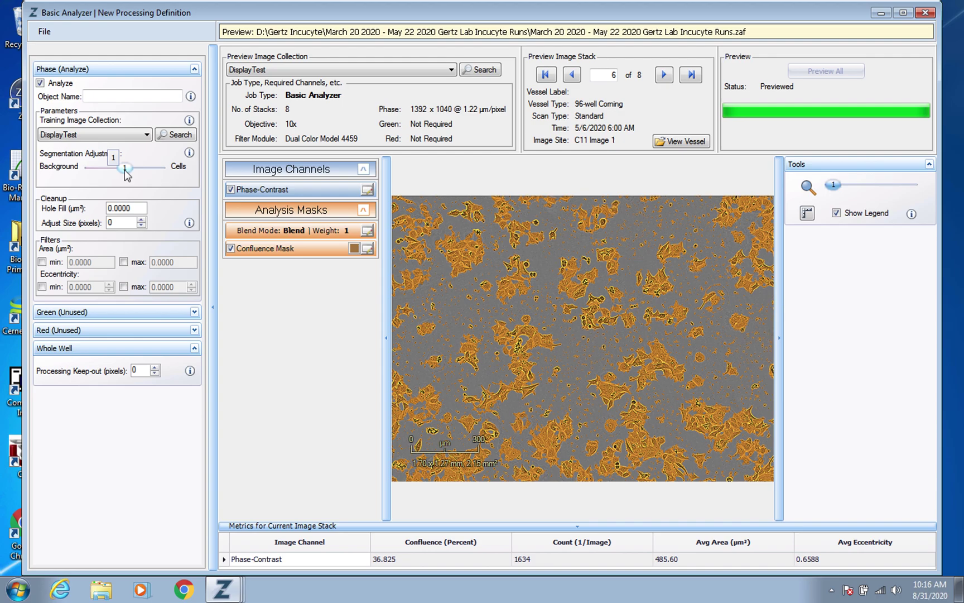
left_click(124, 169)
left_click_drag(124, 170, 150, 174)
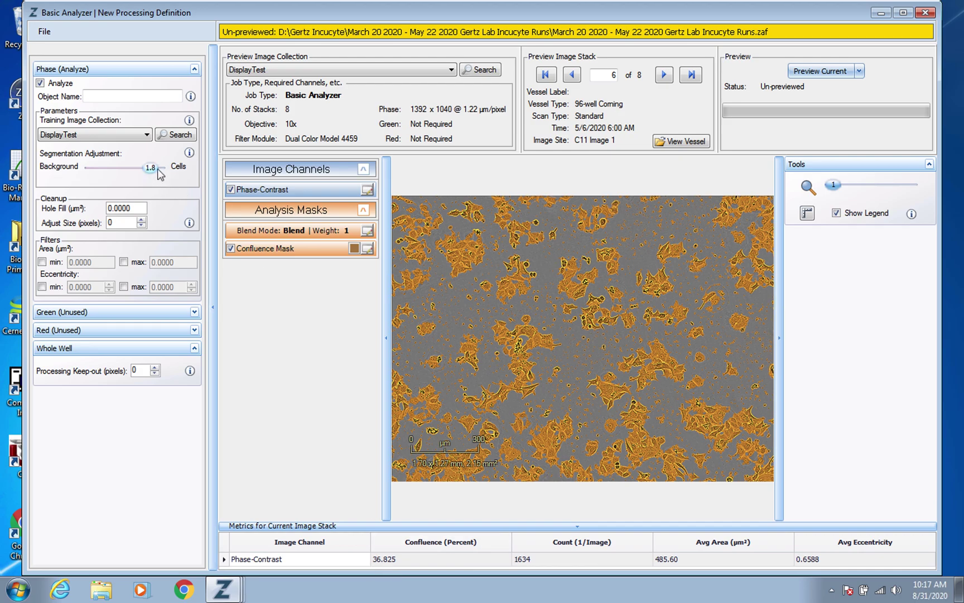
left_click(815, 71)
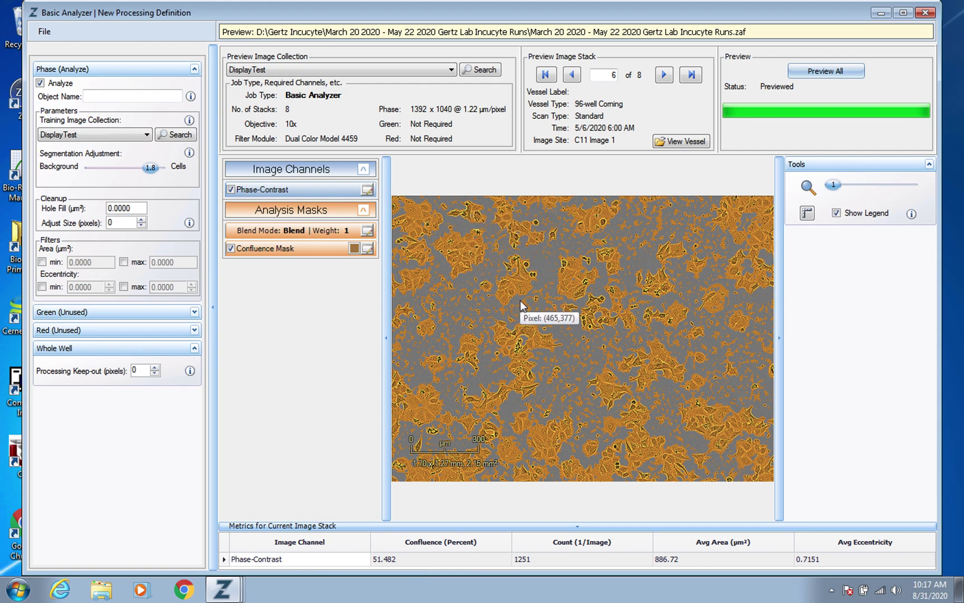
mouse_move(110, 170)
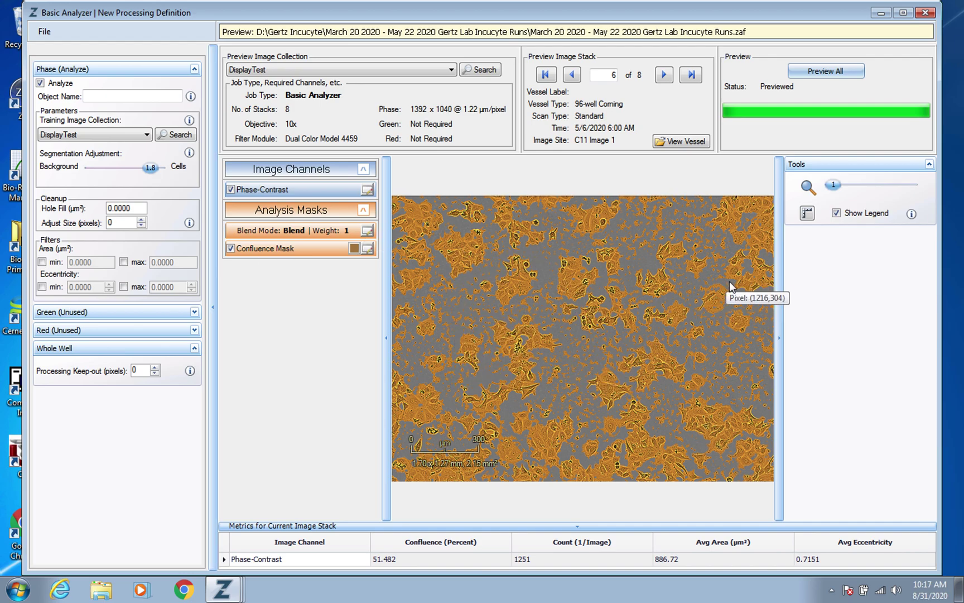
left_click_drag(149, 168, 104, 177)
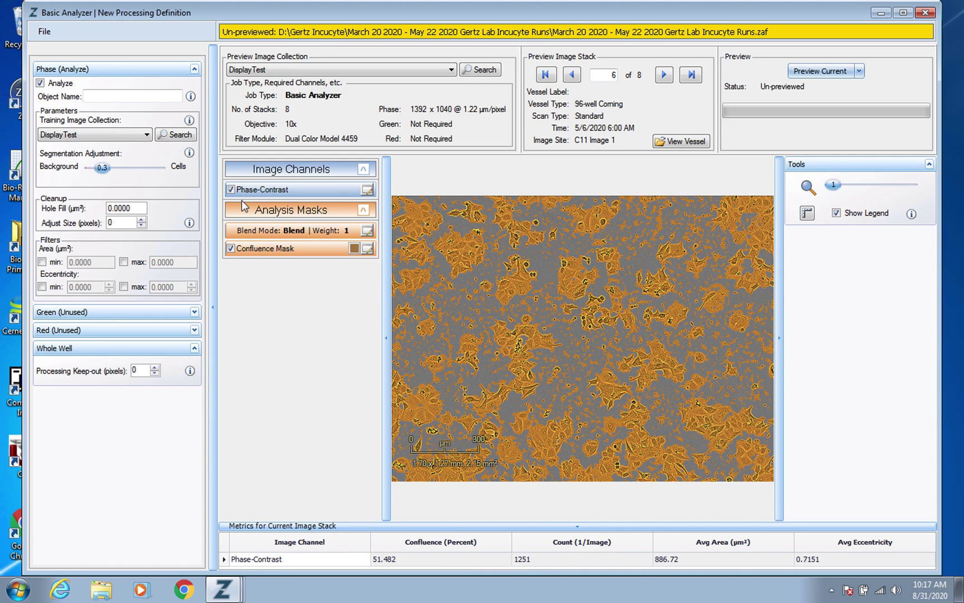
Preview stack 6 at 0.3 (26.218% confluence), zoom to inspect, then reset the adjustment to 1
left_click(811, 72)
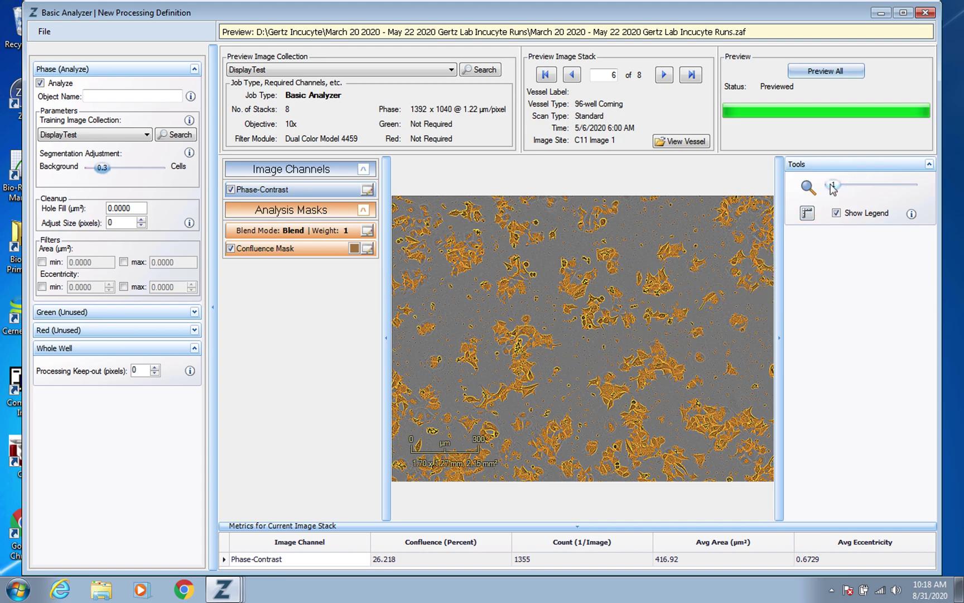
left_click_drag(838, 185, 863, 184)
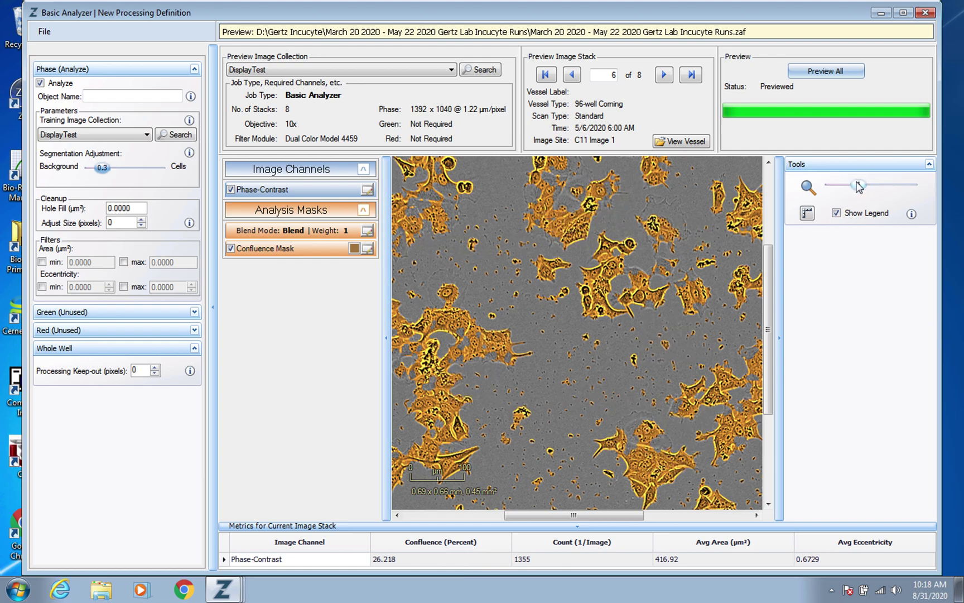
left_click_drag(858, 184, 834, 186)
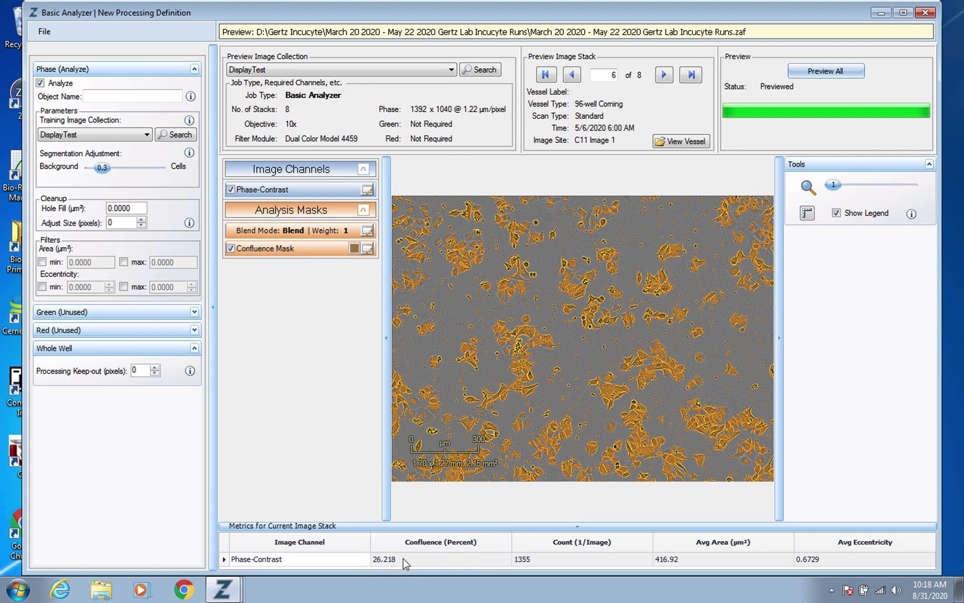
left_click_drag(107, 174, 127, 176)
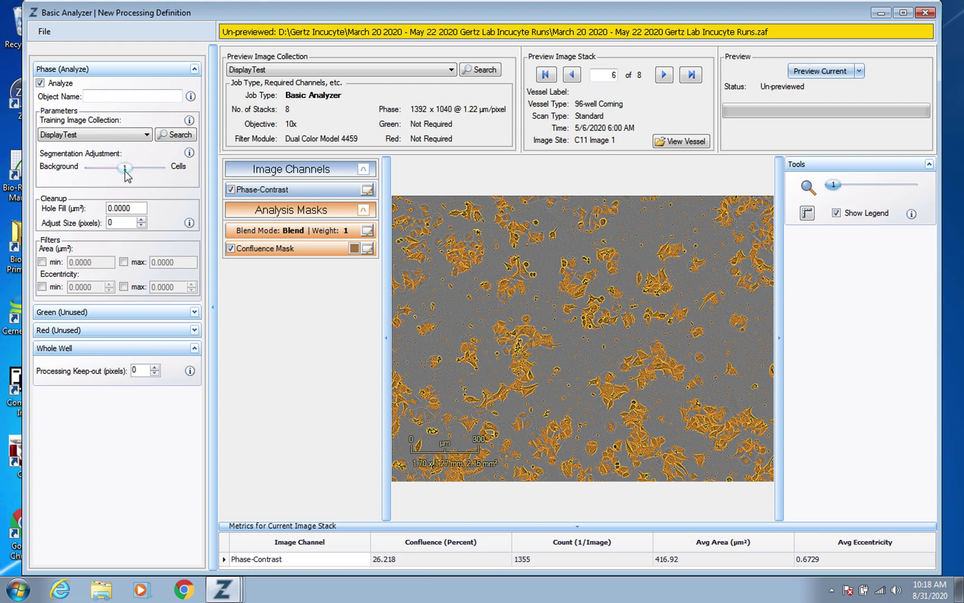
Re-preview stack 6 at segmentation adjustment 1, restoring 36.825% confluence and count 1634
left_click(812, 71)
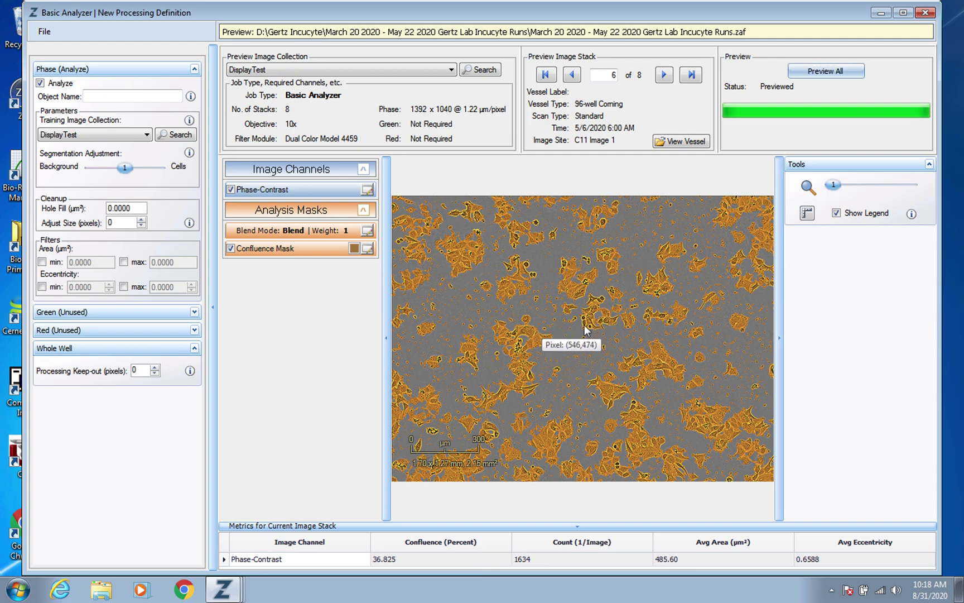
mouse_move(599, 318)
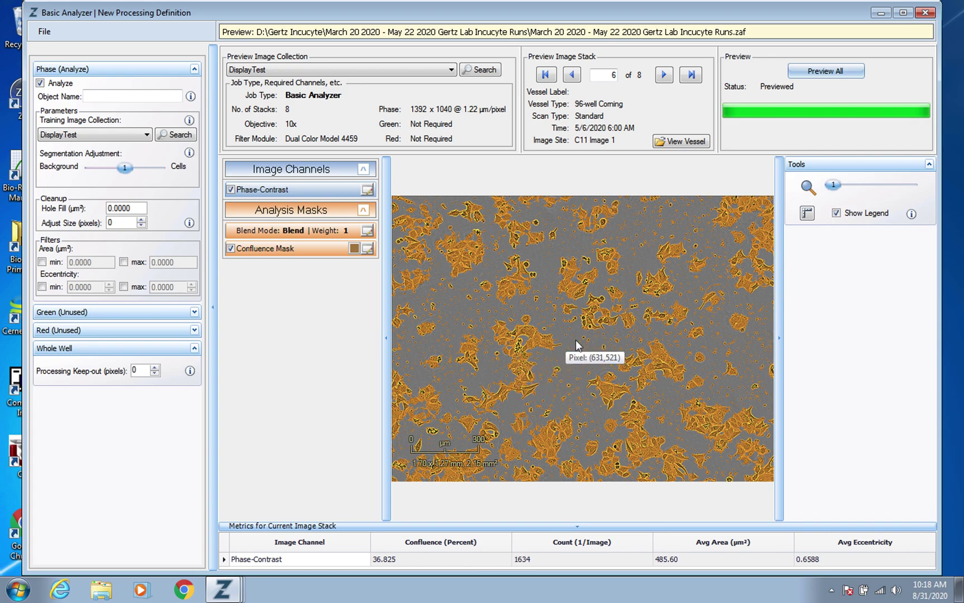
After zooming in to inspect cell outlines, raise the cleanup Adjust Size to 2 pixels
left_click(849, 185)
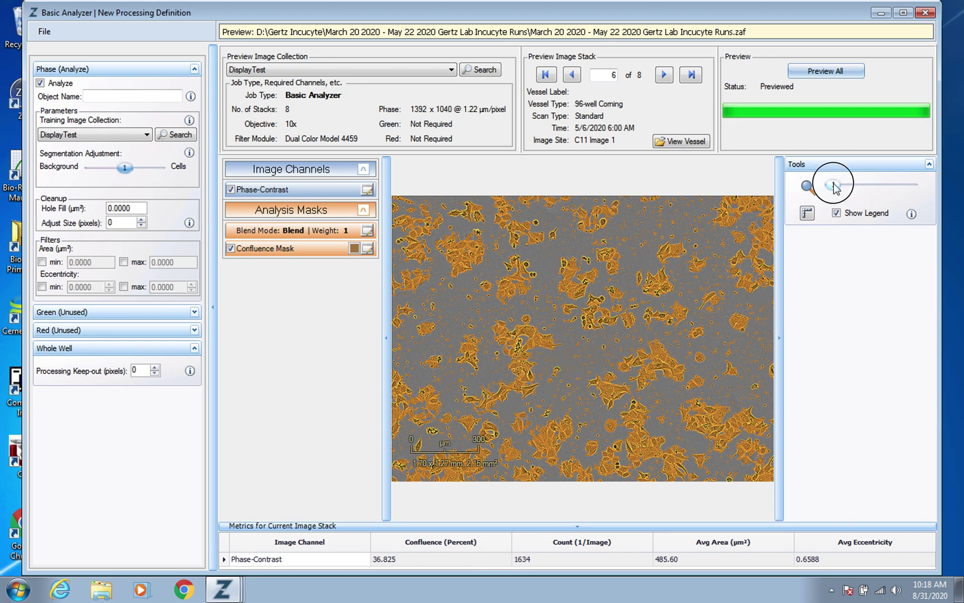
left_click_drag(853, 189, 858, 185)
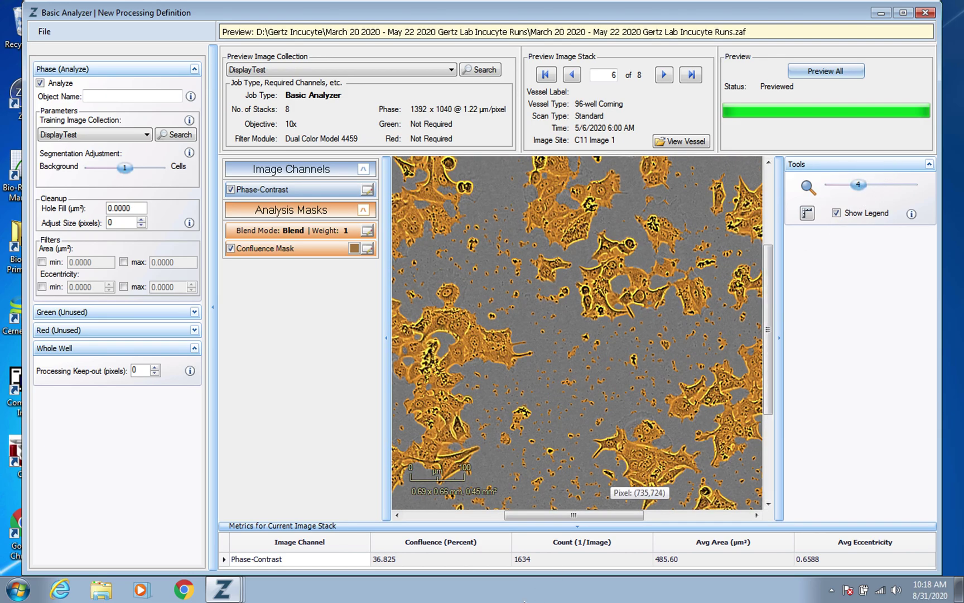
left_click_drag(570, 518, 535, 518)
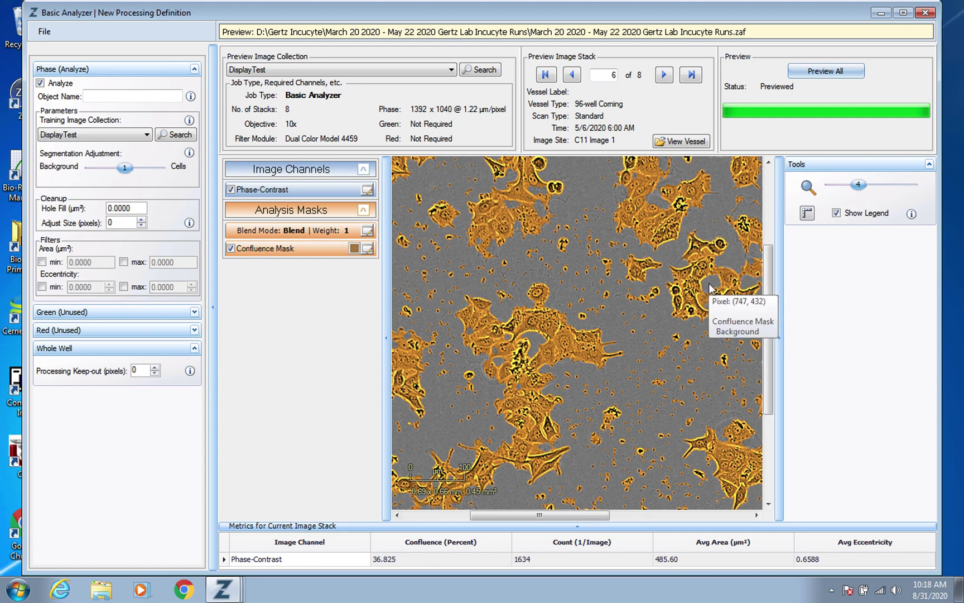
left_click_drag(862, 189, 833, 186)
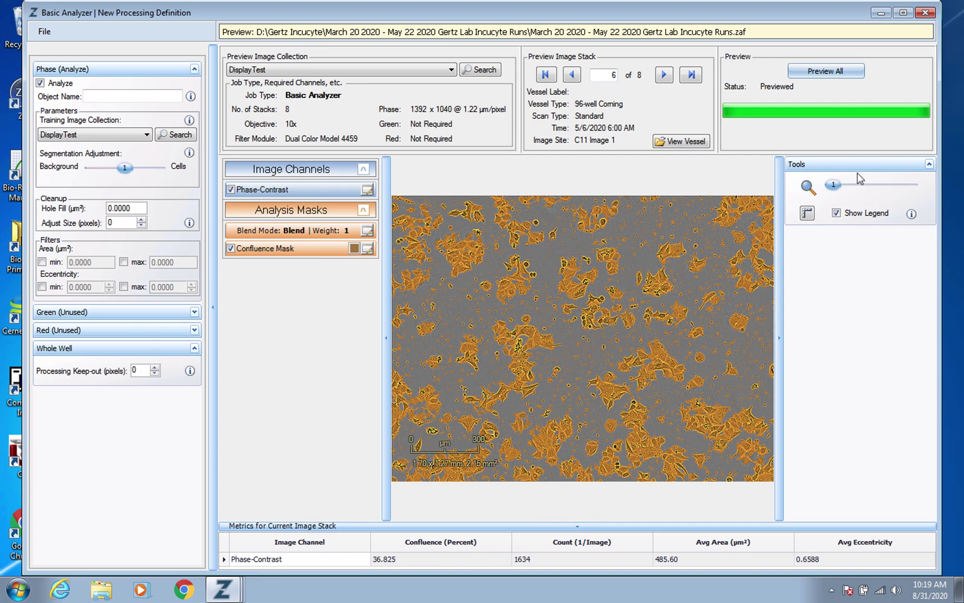
left_click_drag(833, 186, 857, 199)
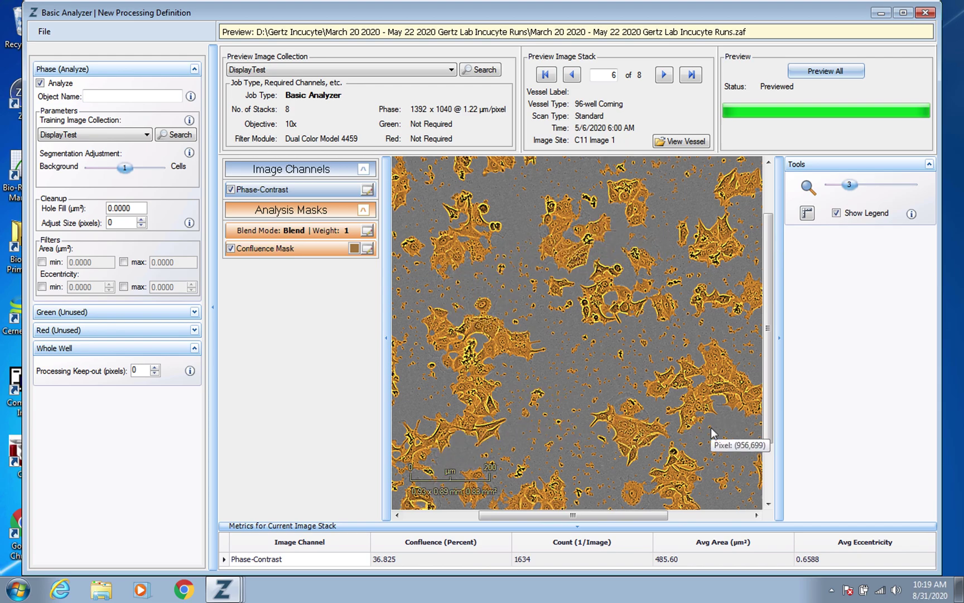
left_click_drag(649, 514, 645, 514)
left_click_drag(667, 371, 620, 340)
left_click_drag(852, 188, 875, 187)
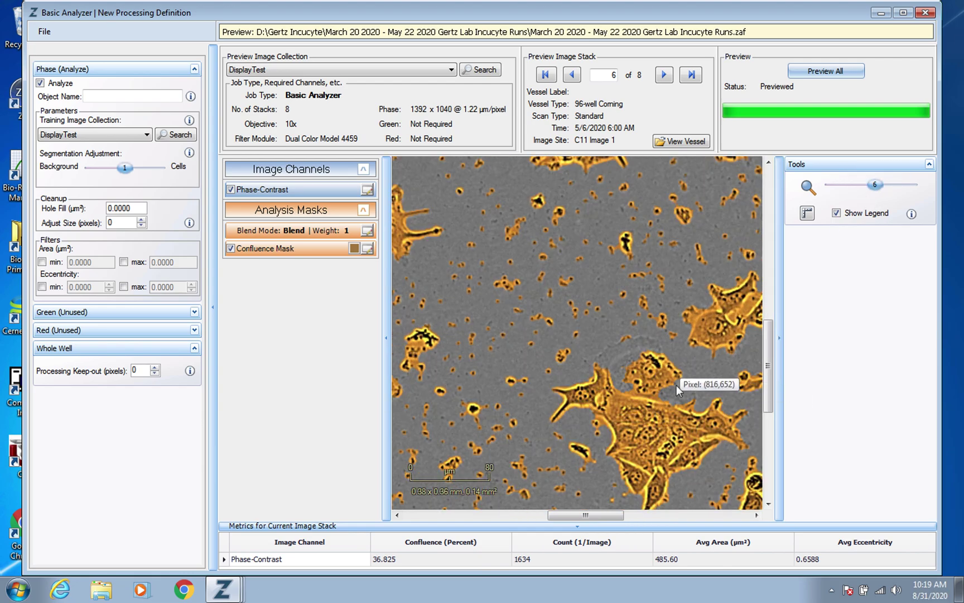
left_click_drag(875, 184, 815, 201)
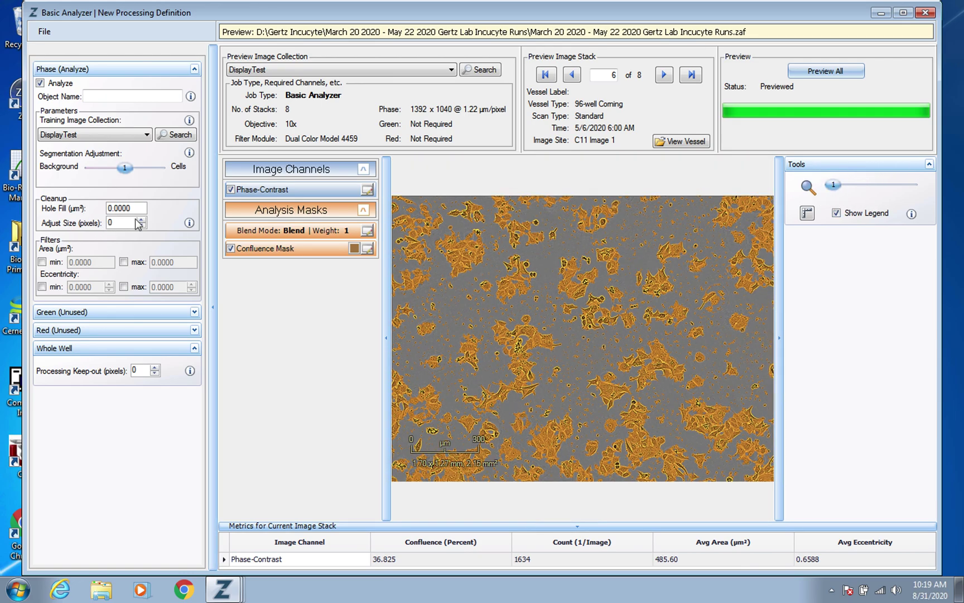
left_click(142, 220)
left_click(142, 220)
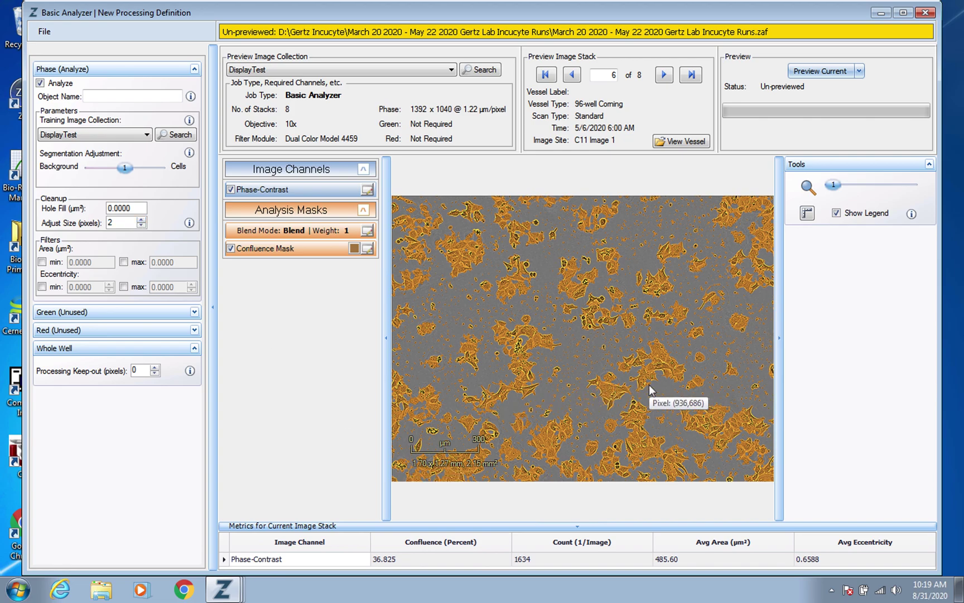
Preview with Adjust Size 2 (49.111% confluence, count 1318), then lower the Adjust Size
mouse_move(650, 389)
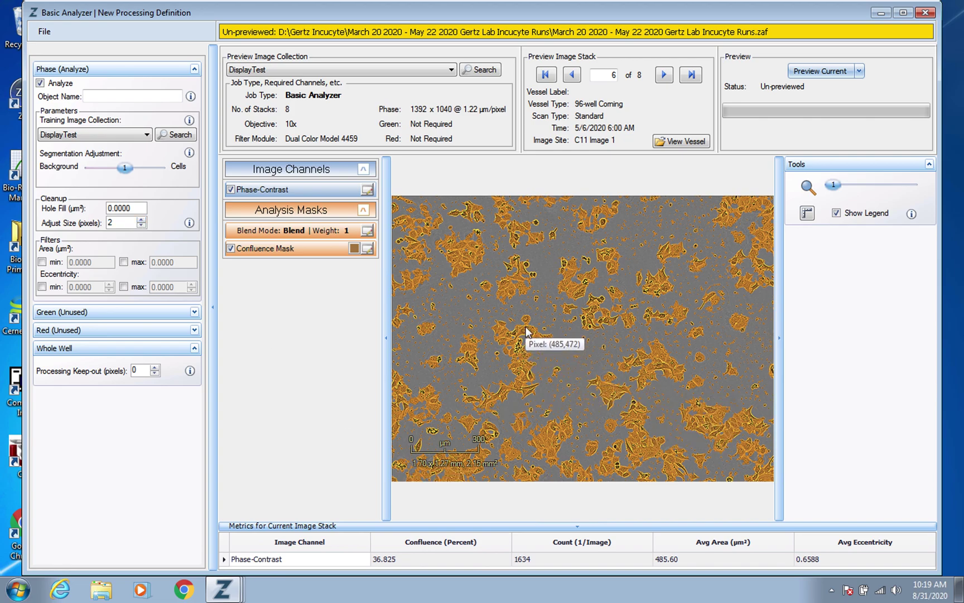
mouse_move(525, 330)
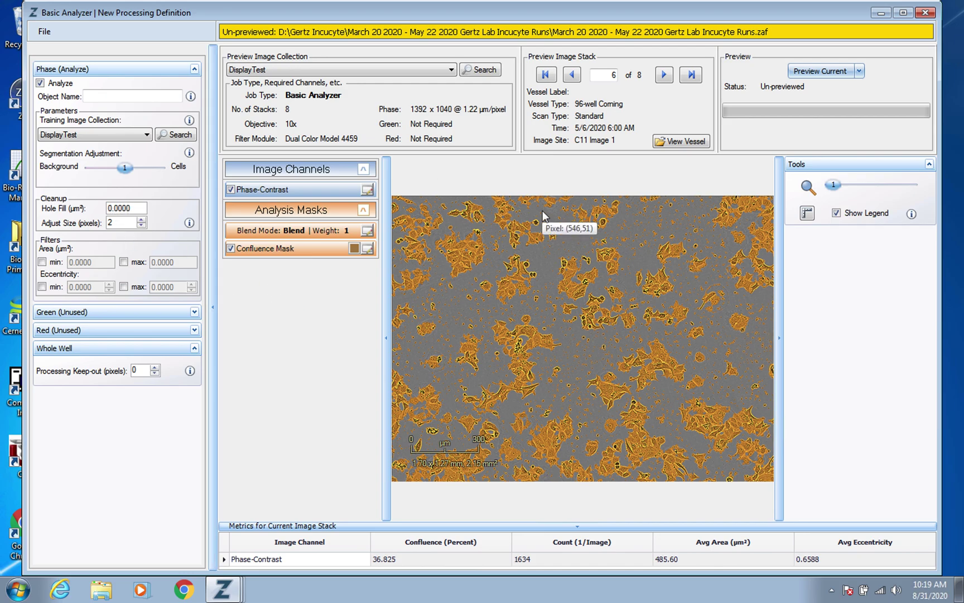
type("2")
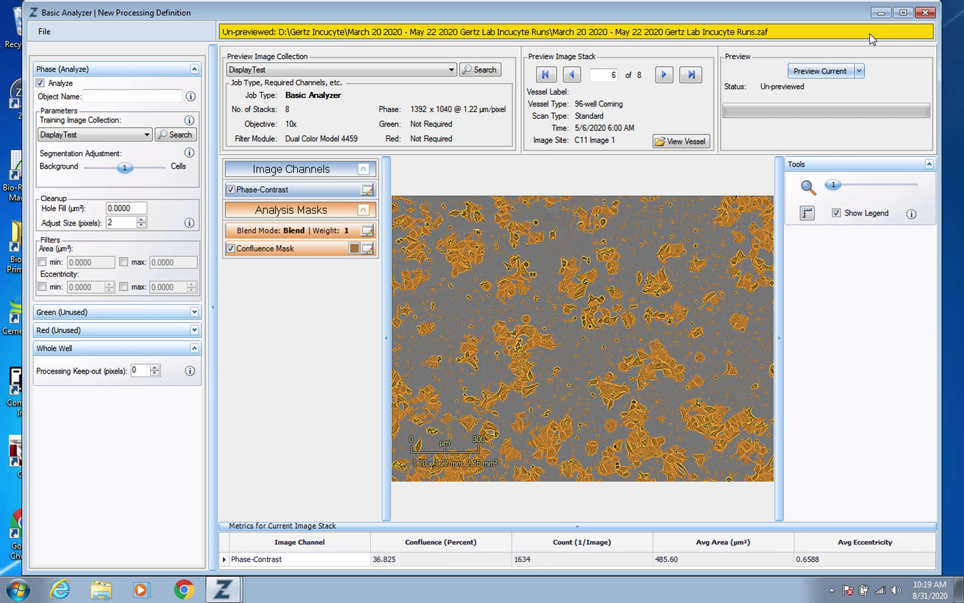
left_click(809, 75)
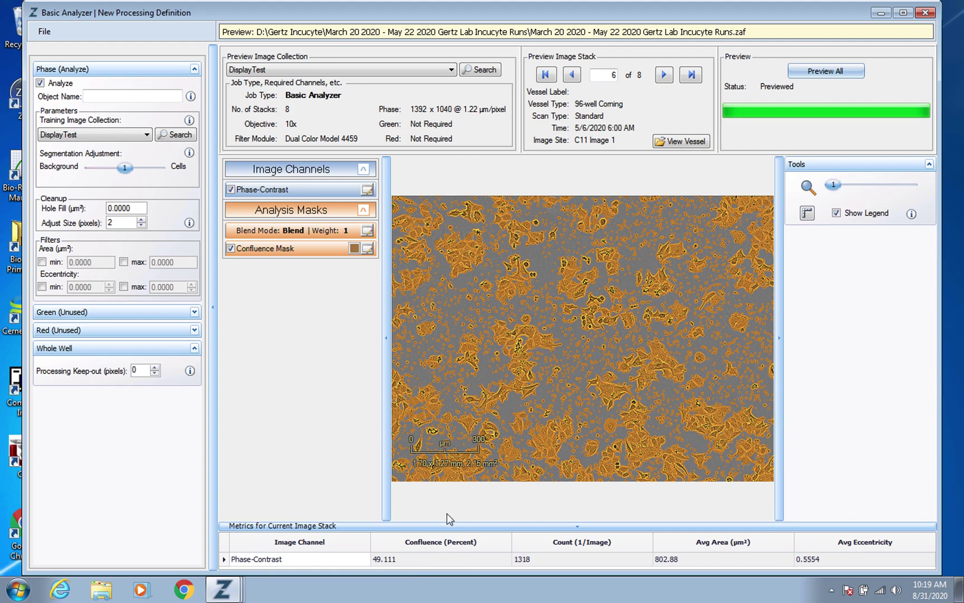
mouse_move(595, 378)
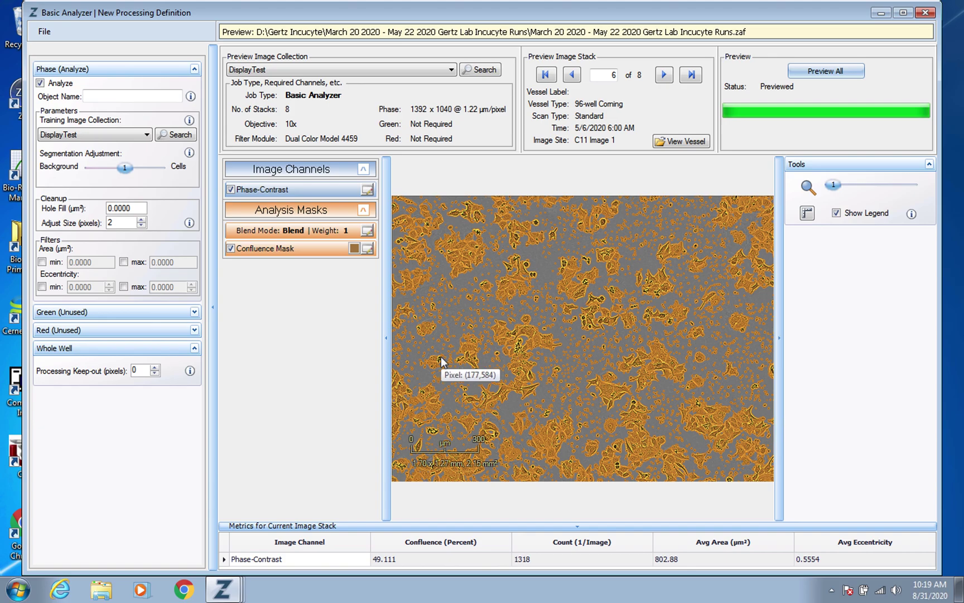
left_click(141, 225)
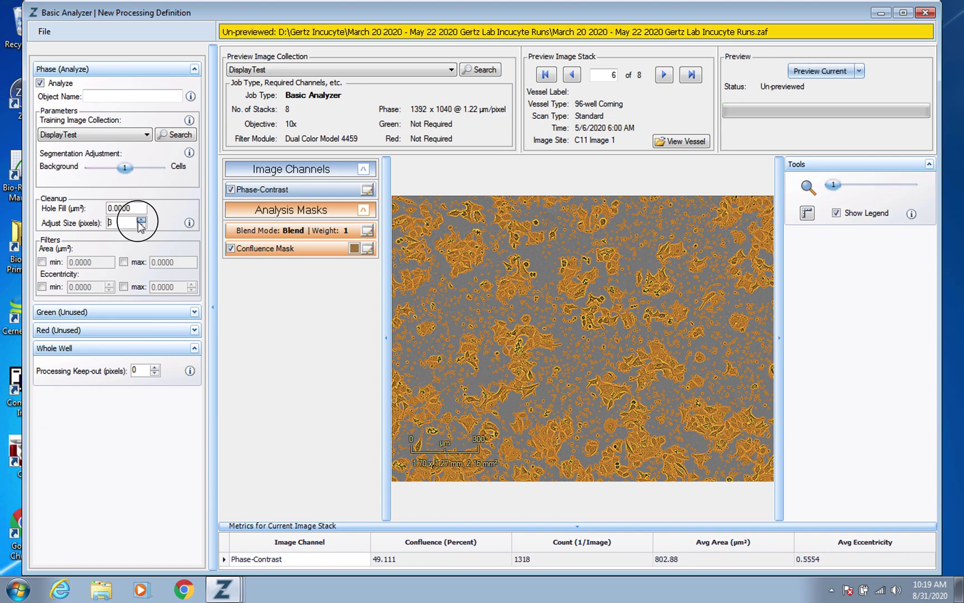
Lower Adjust Size to 0 pixels and preview, returning to 36.825% confluence, count 1634
left_click(142, 226)
left_click(831, 71)
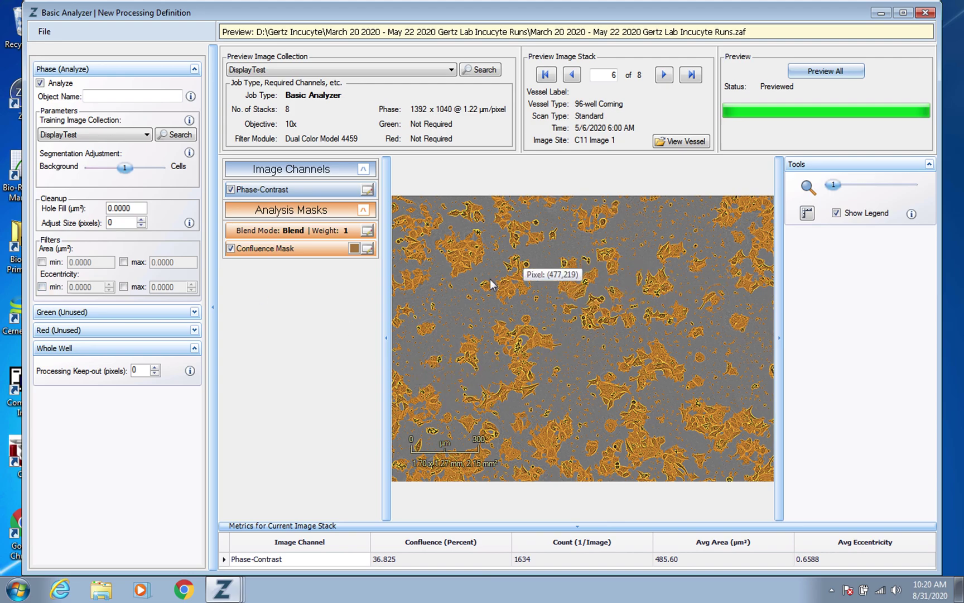
mouse_move(653, 297)
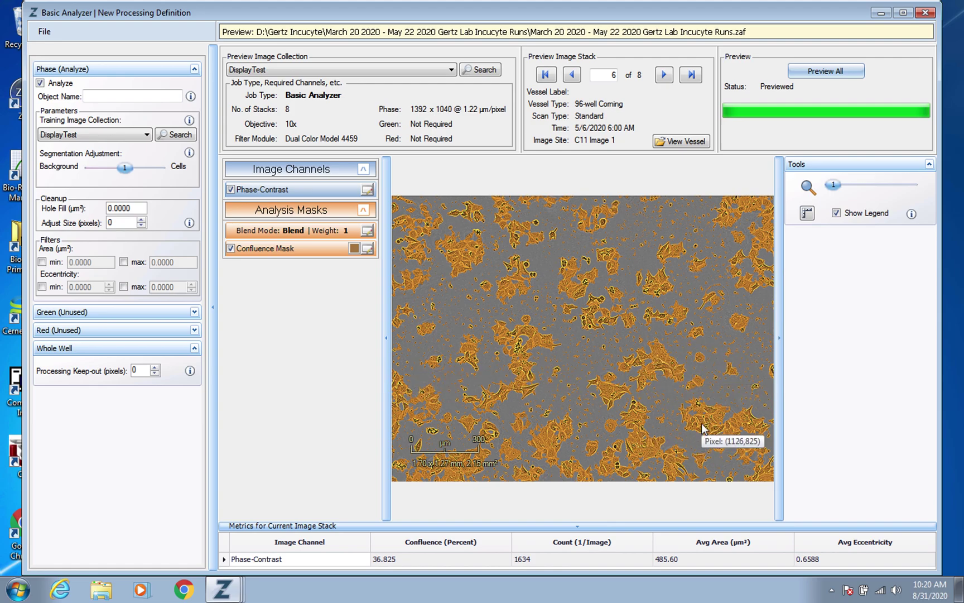
mouse_move(703, 425)
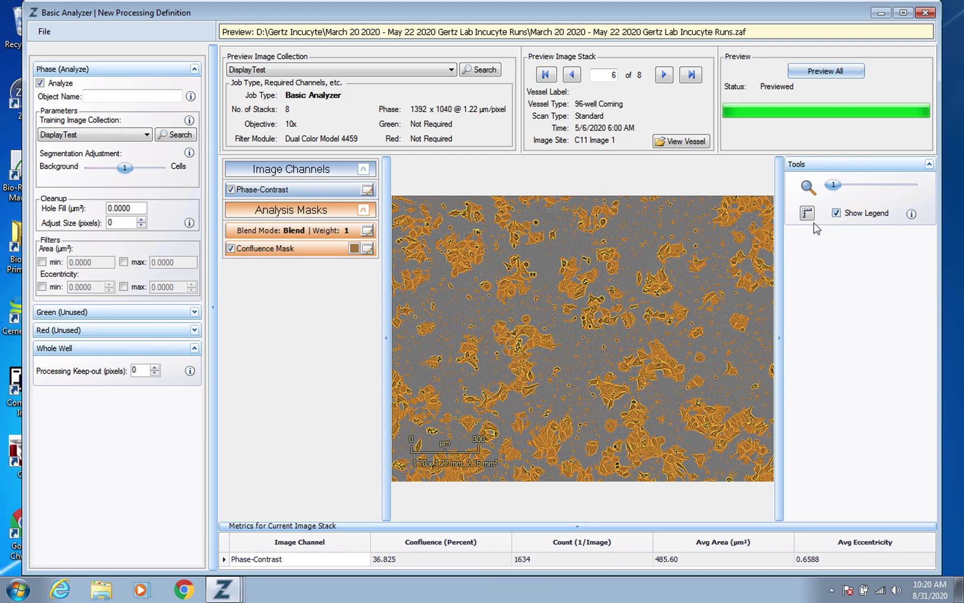
left_click(840, 187)
Zoom in and measure several small particles, the last reading 18 µm, then zoom back out
left_click_drag(840, 186, 879, 191)
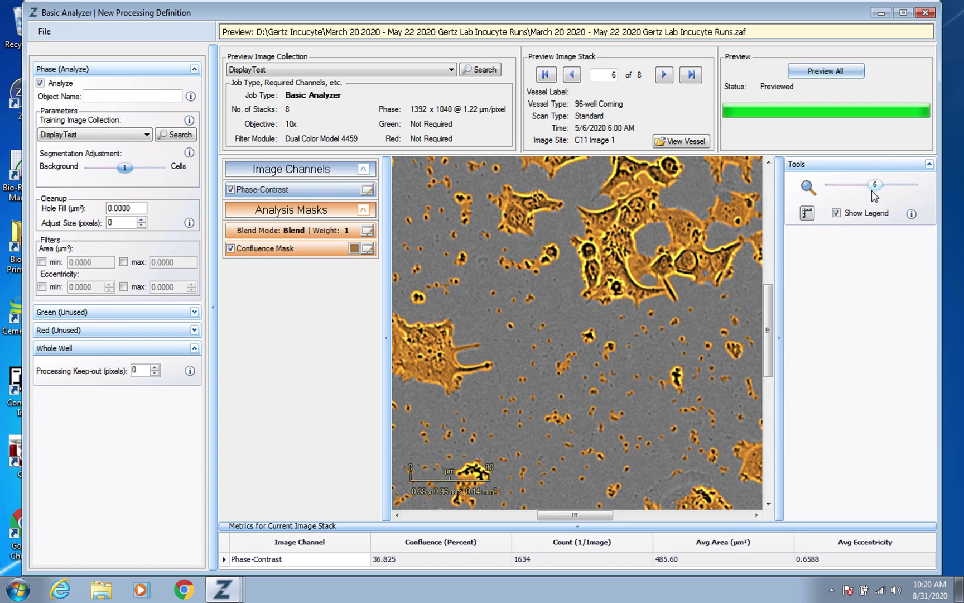
left_click(807, 214)
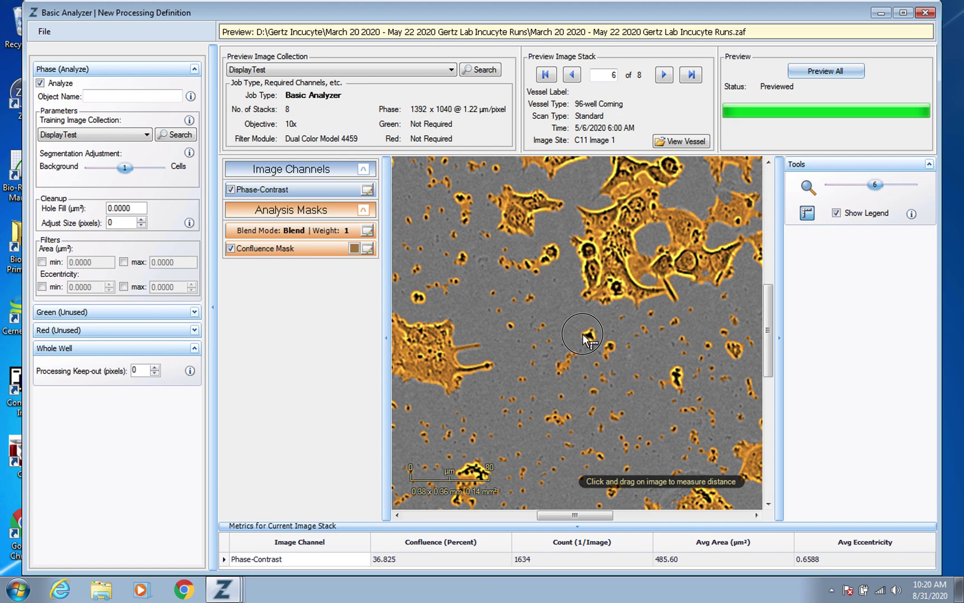
left_click_drag(583, 334, 595, 339)
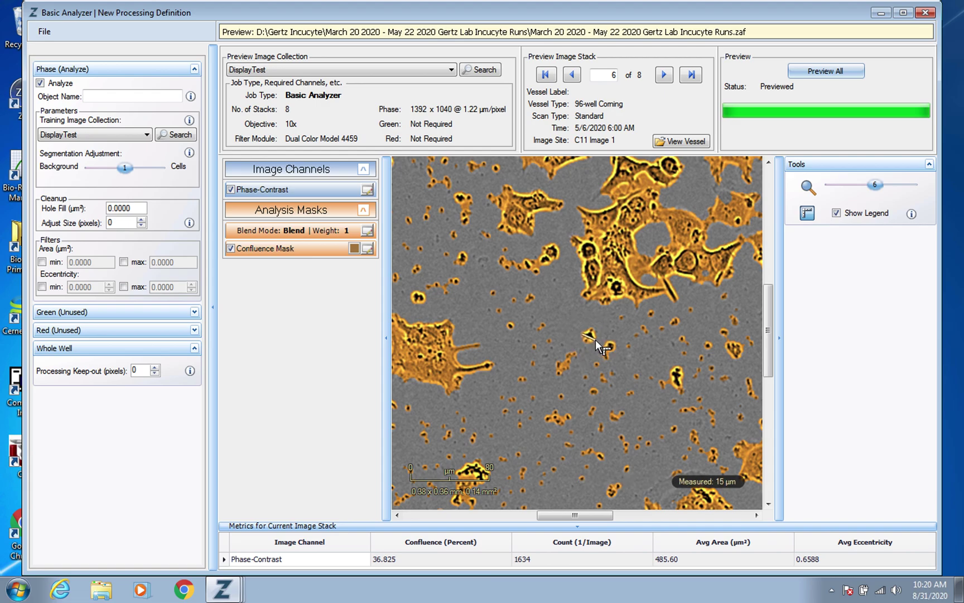
left_click_drag(460, 195, 469, 226)
left_click_drag(728, 344, 741, 356)
left_click_drag(864, 189, 810, 185)
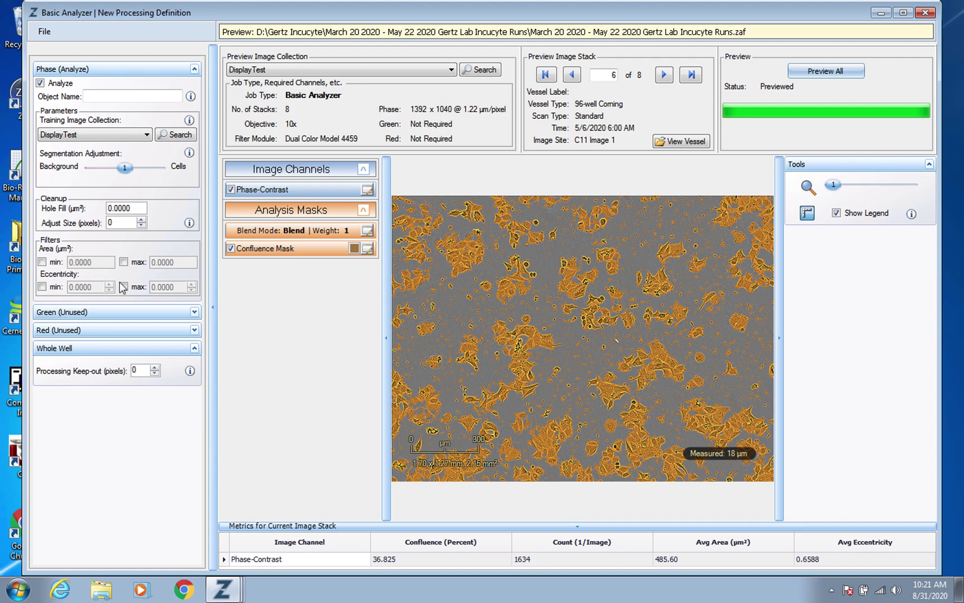
Enable the minimum area filter at 100 µm² and preview it on the current image
left_click(42, 262)
left_click(70, 262)
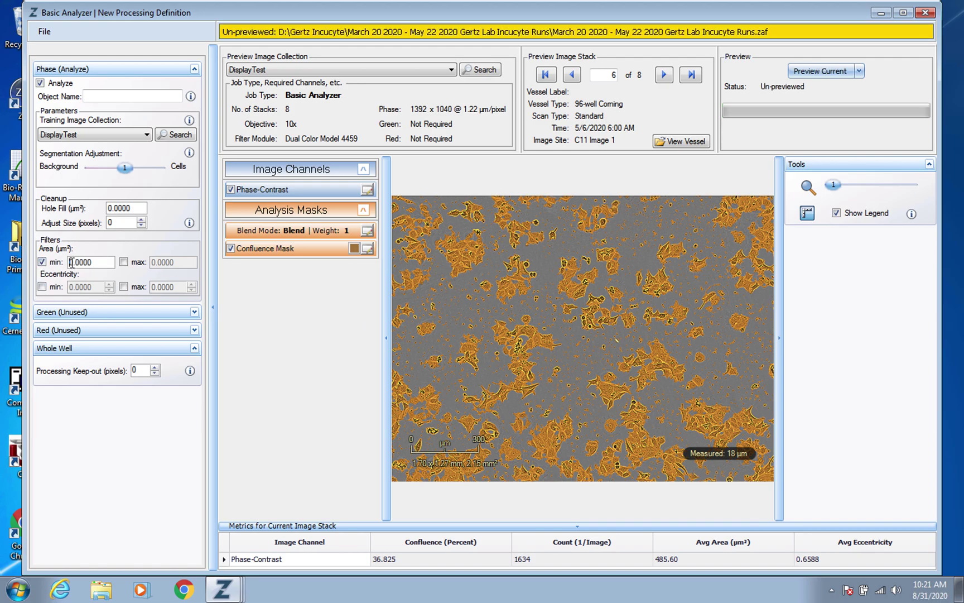
type("5")
key("BackSpace")
type("100")
left_click(481, 384)
left_click(809, 71)
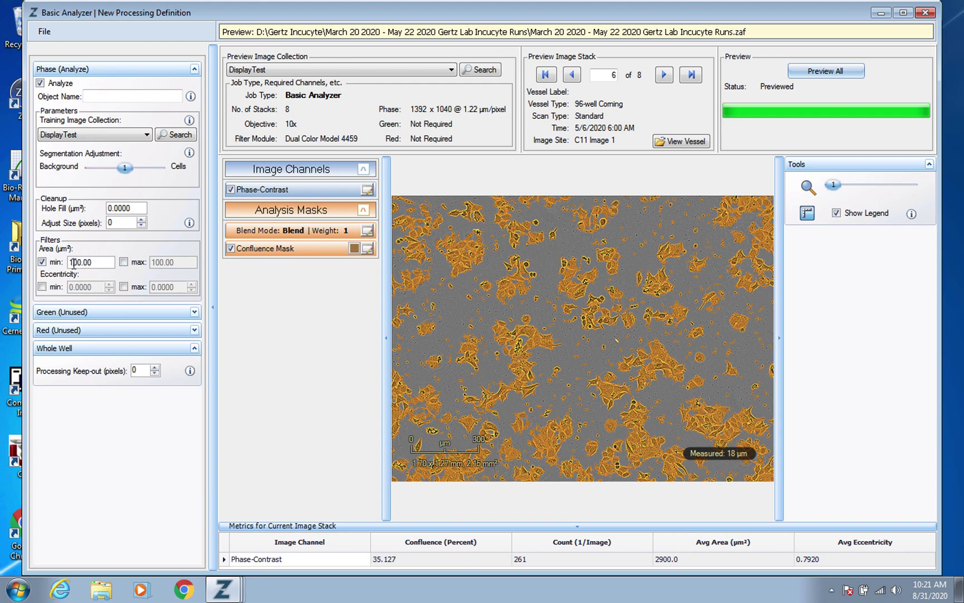
Change the minimum area to 250 µm² and preview, giving 34.084% confluence, count 117
left_click(74, 262)
key("BackSpace")
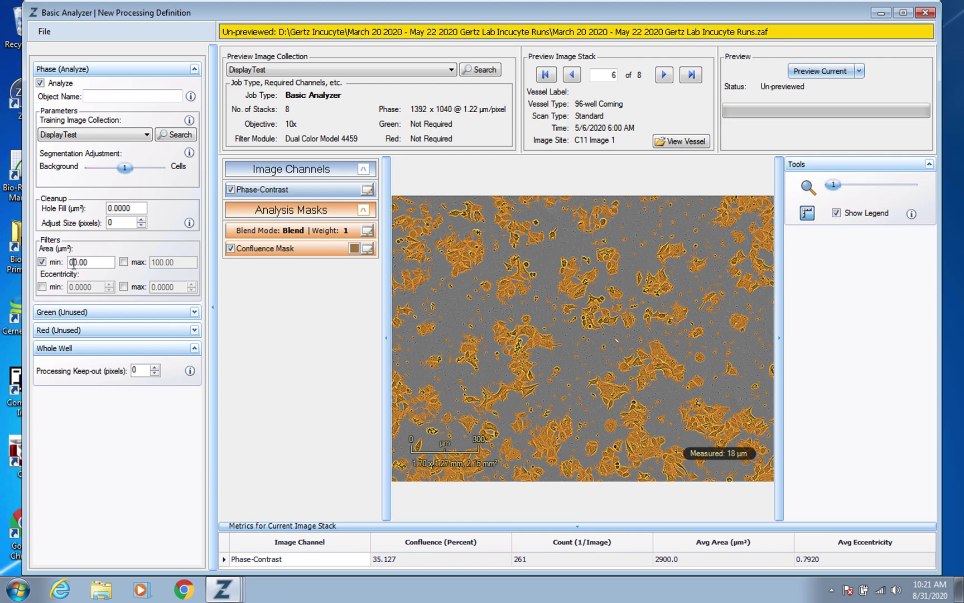
key("Delete")
type("25")
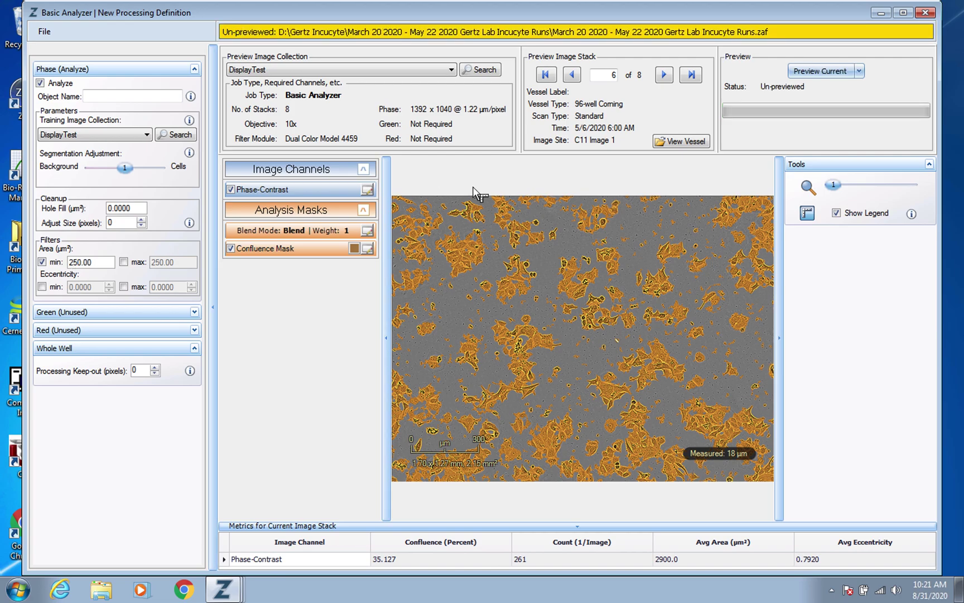
left_click(821, 72)
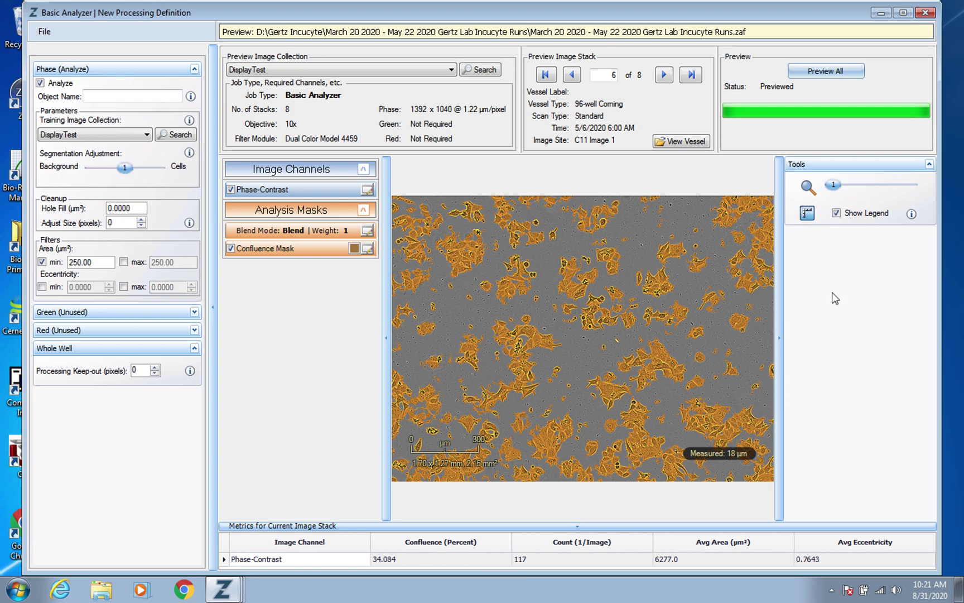
left_click(838, 184)
Raise the minimum area to 350 µm² and preview all images, giving 33.751% confluence, count 93
mouse_move(840, 187)
left_mouse_down()
mouse_move(871, 186)
mouse_move(833, 187)
left_mouse_up()
left_click(80, 261)
key("BackSpace")
key("BackSpace")
type("35")
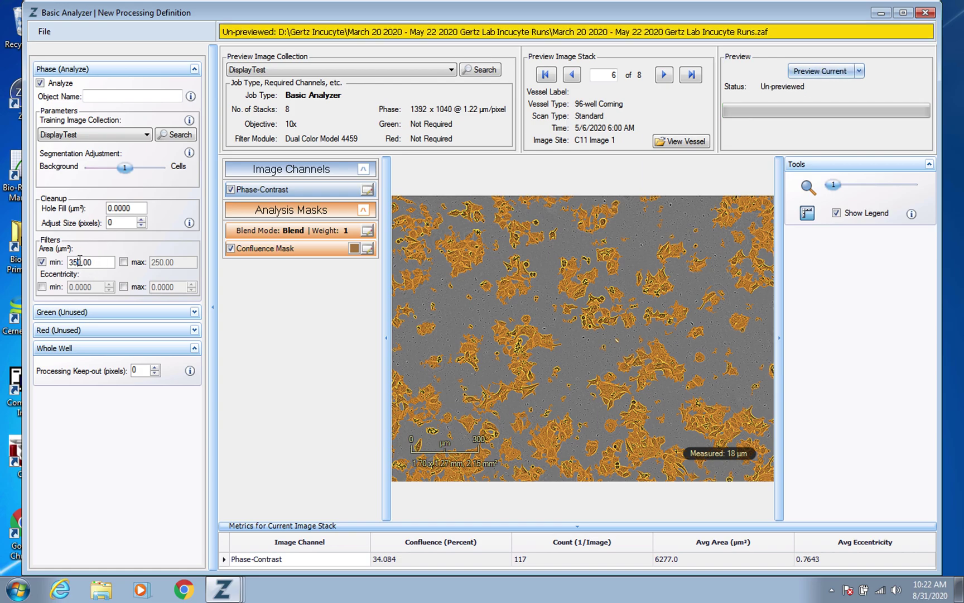
left_click(860, 71)
left_click(856, 87)
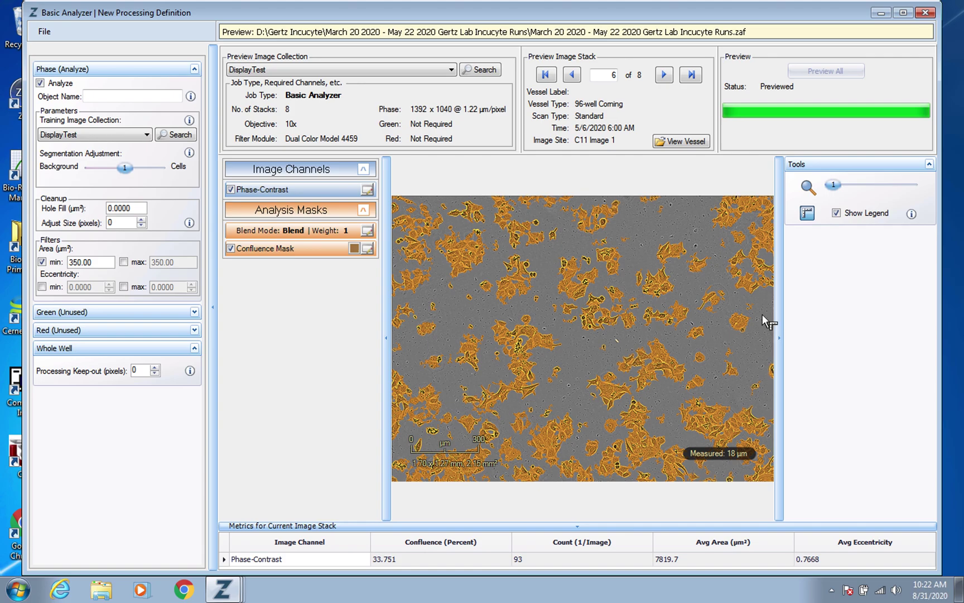
left_click_drag(833, 184, 858, 188)
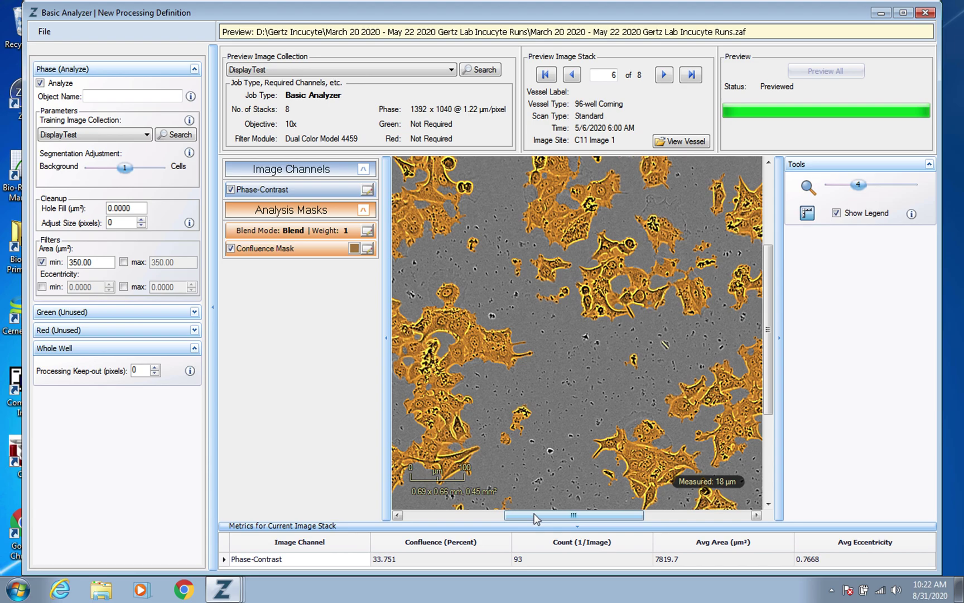
left_click_drag(534, 519, 629, 519)
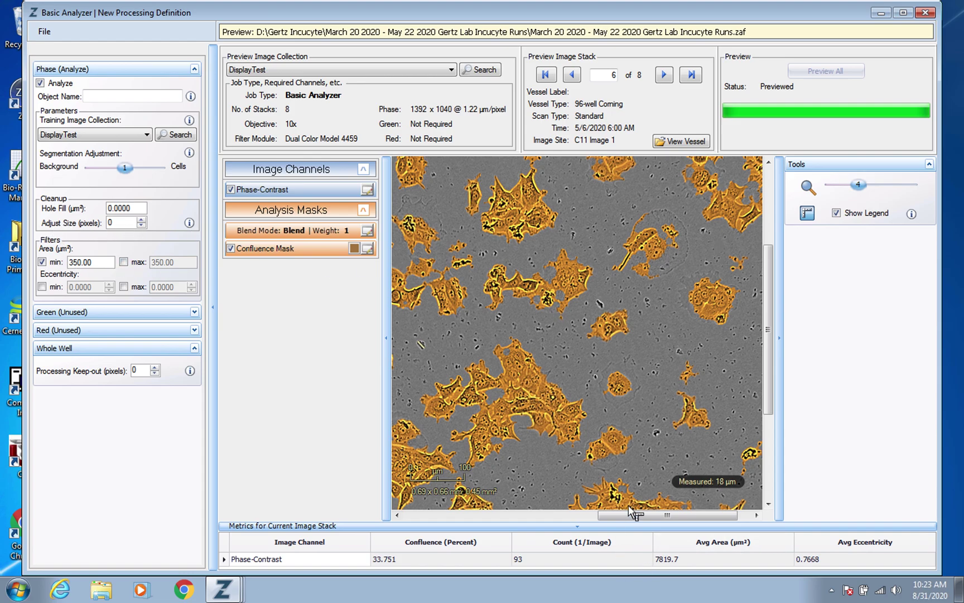
left_click_drag(858, 185, 823, 190)
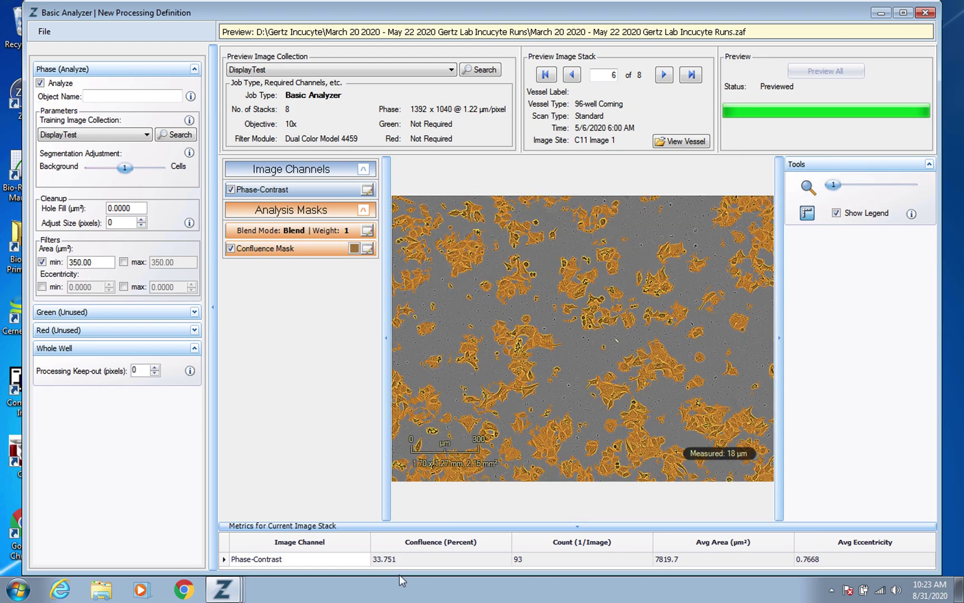
left_click(664, 77)
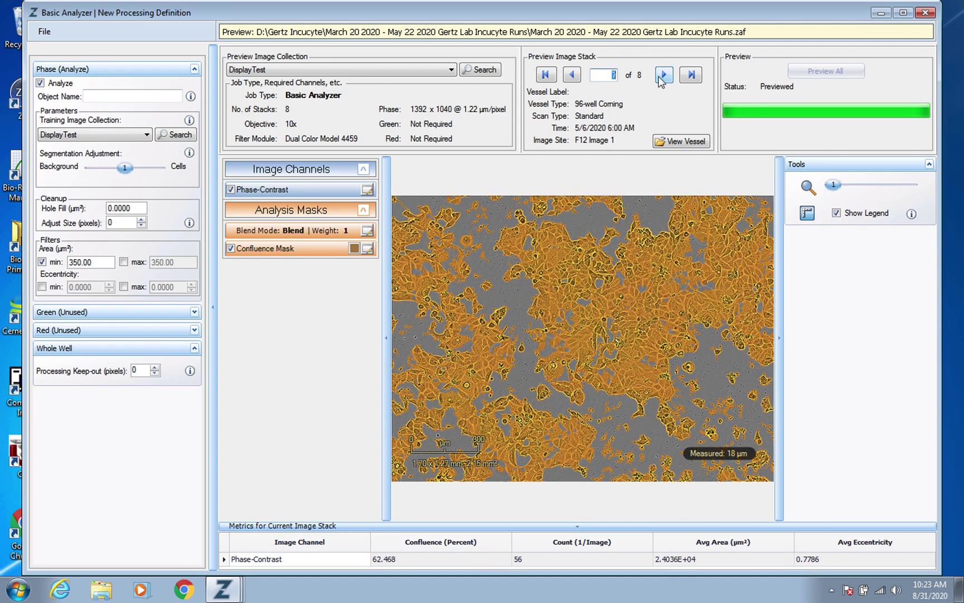
Step through preview stacks 8 down to 2, ending on image 3 at G10 (49.328%, count 57)
left_click(663, 76)
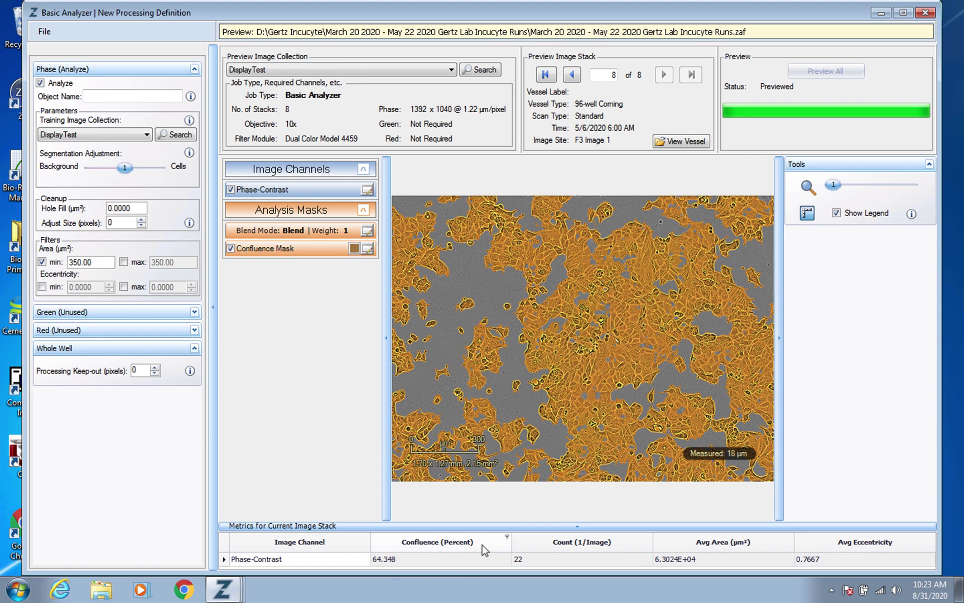
left_click(572, 75)
left_click(572, 75)
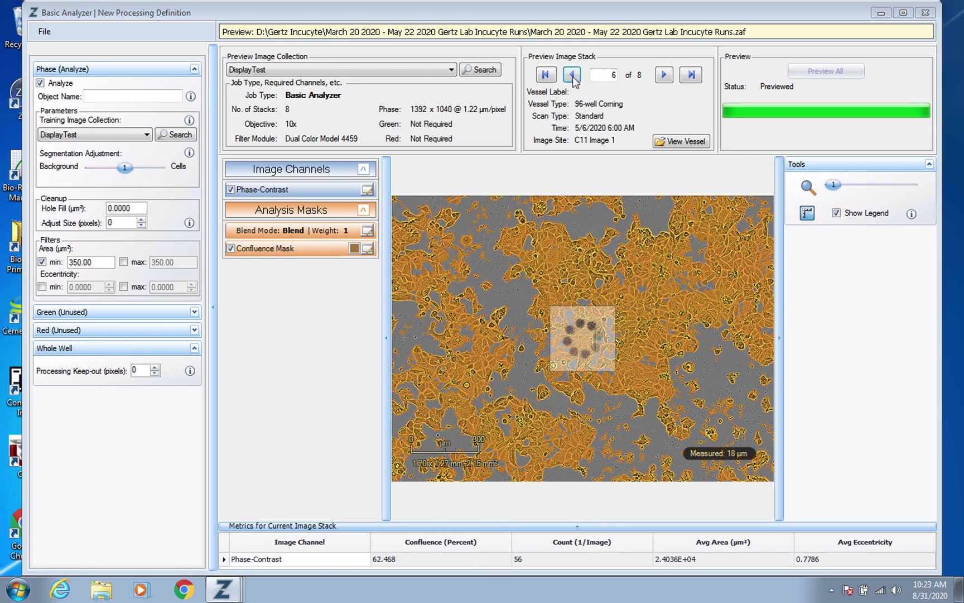
left_click(572, 75)
left_click(572, 75)
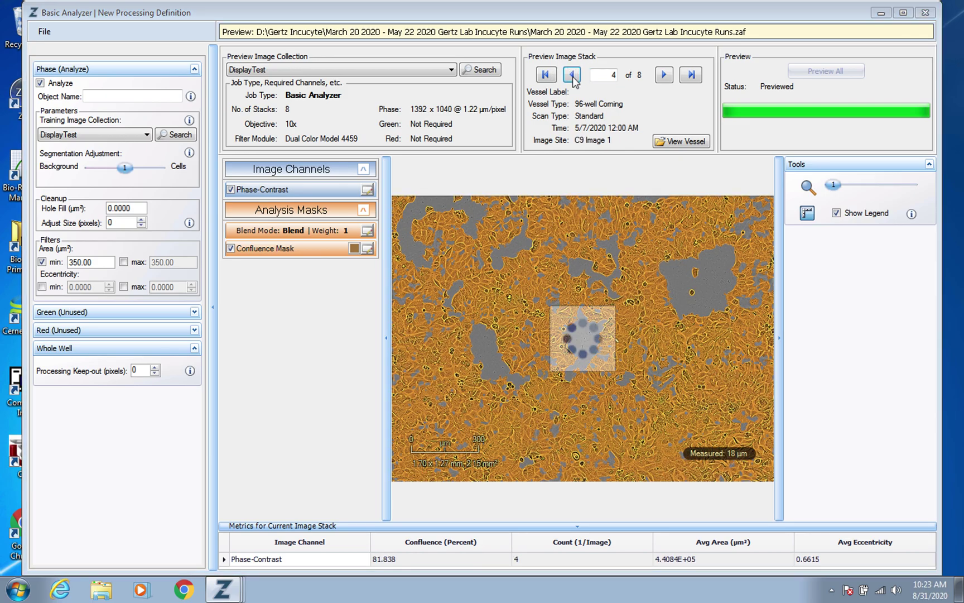
left_click(572, 74)
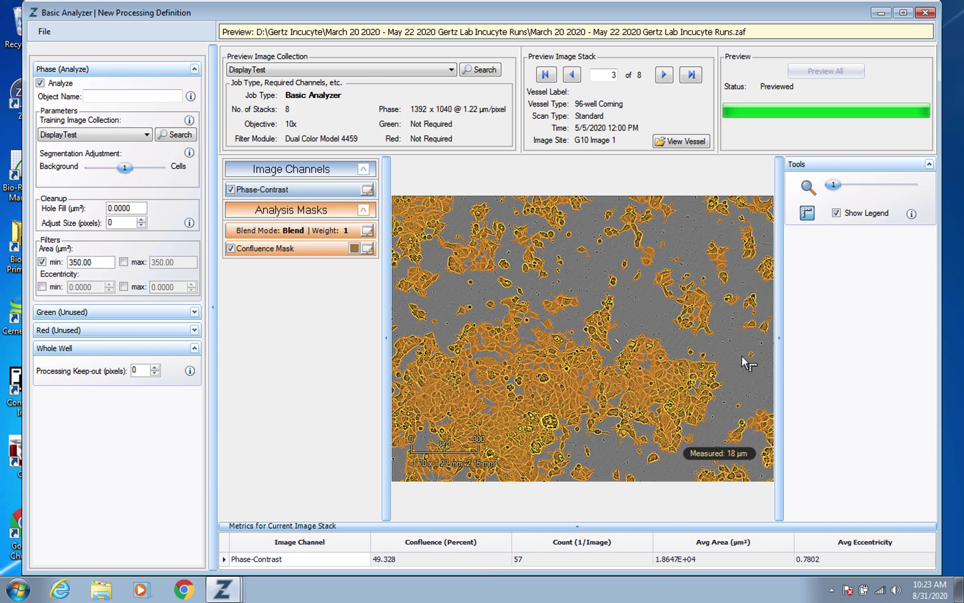
left_click(572, 75)
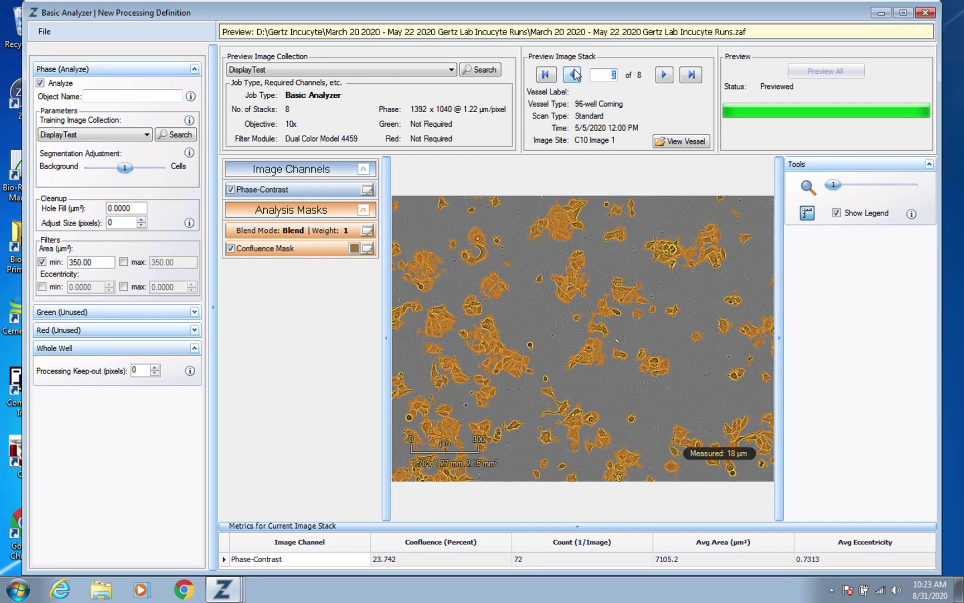
left_click(664, 76)
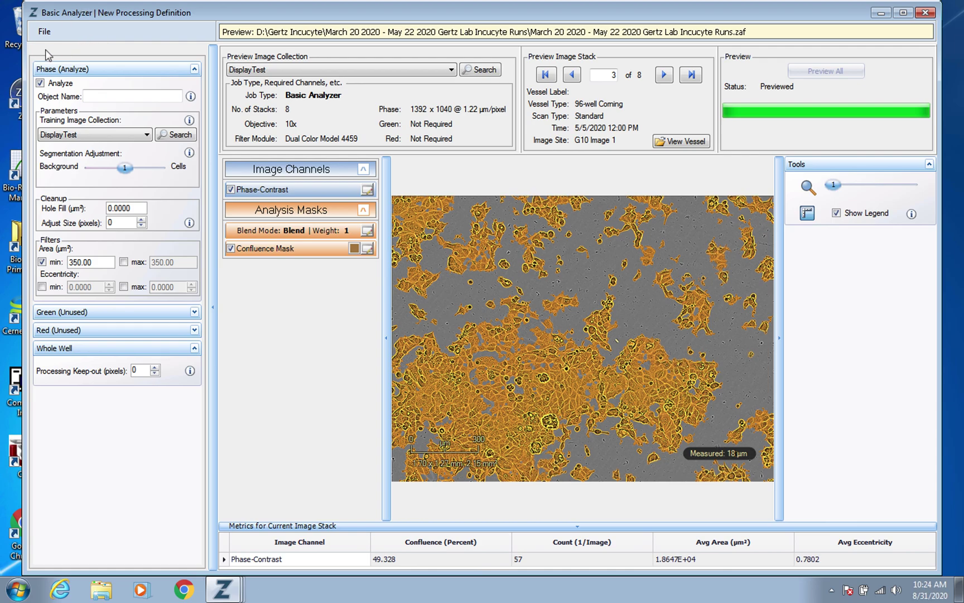
left_click(44, 33)
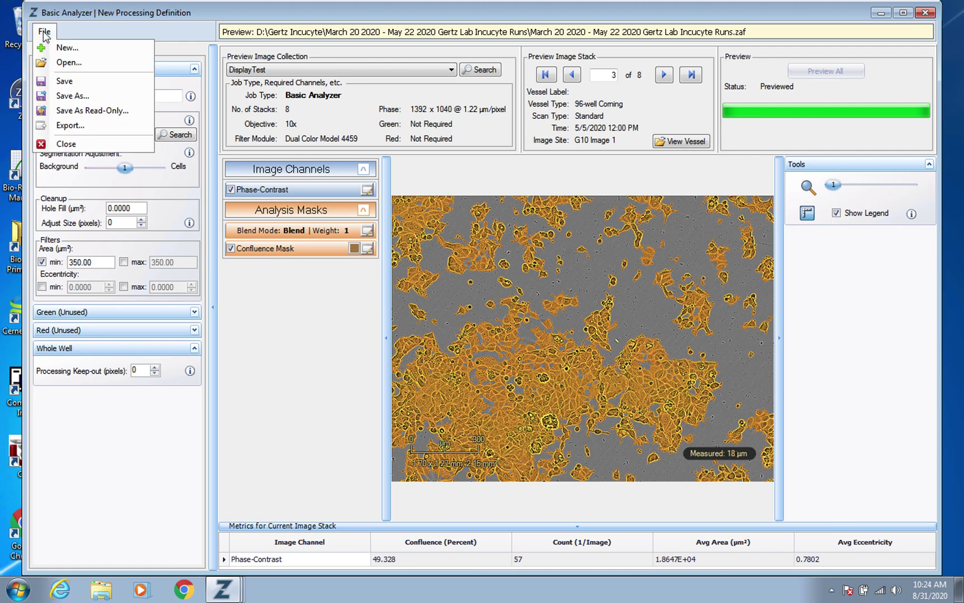
left_click(284, 416)
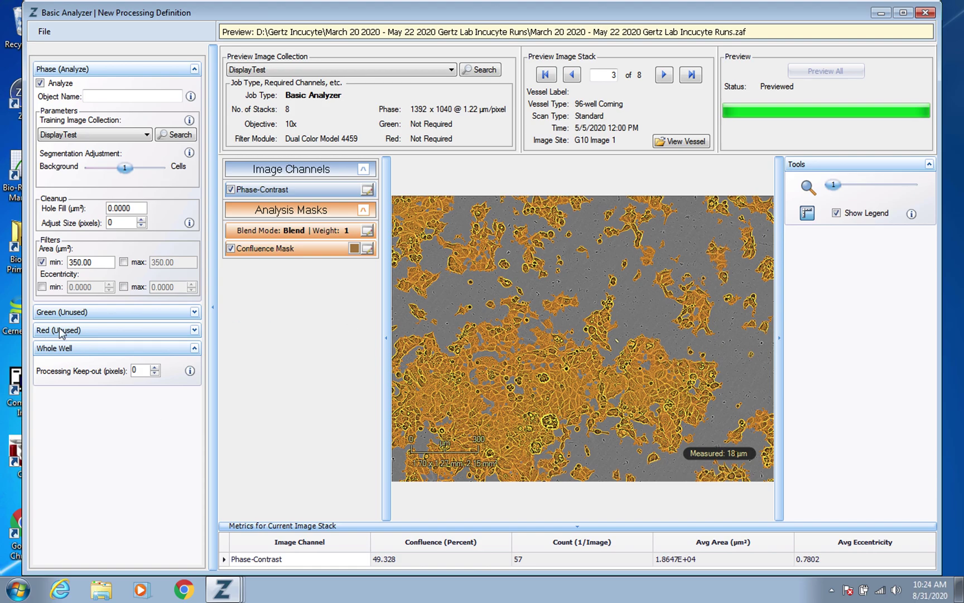
left_click(195, 313)
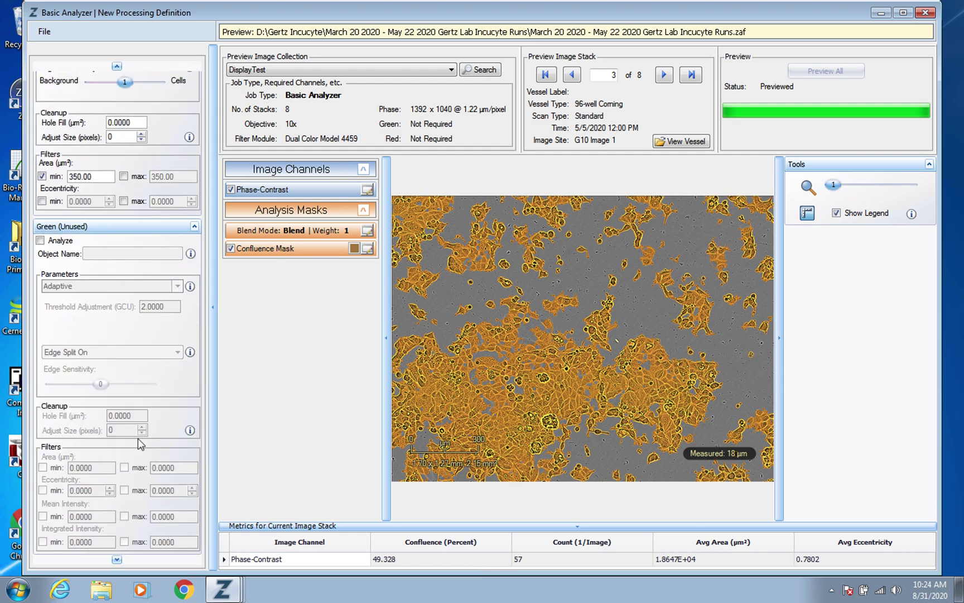
left_click(194, 227)
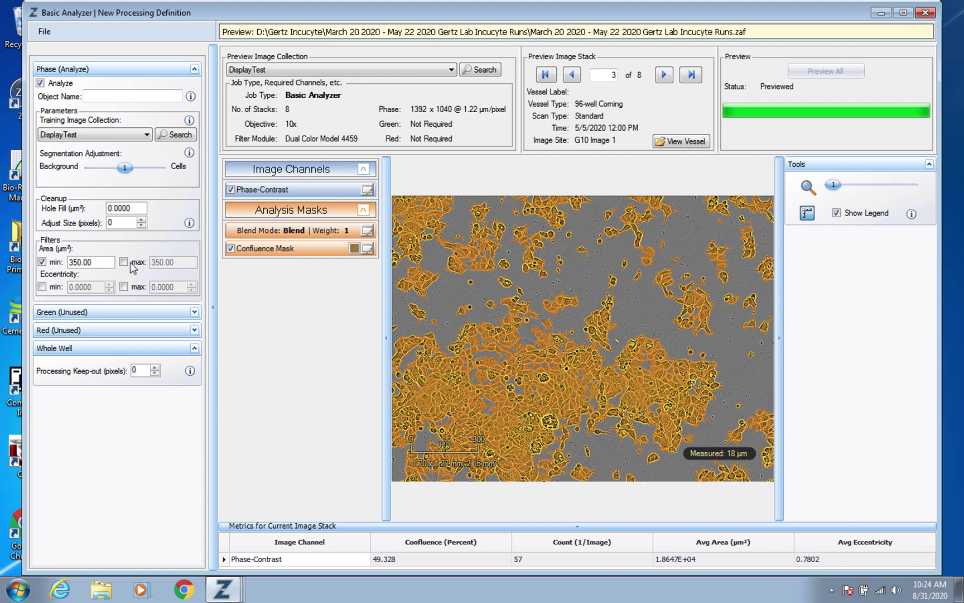
left_click(44, 31)
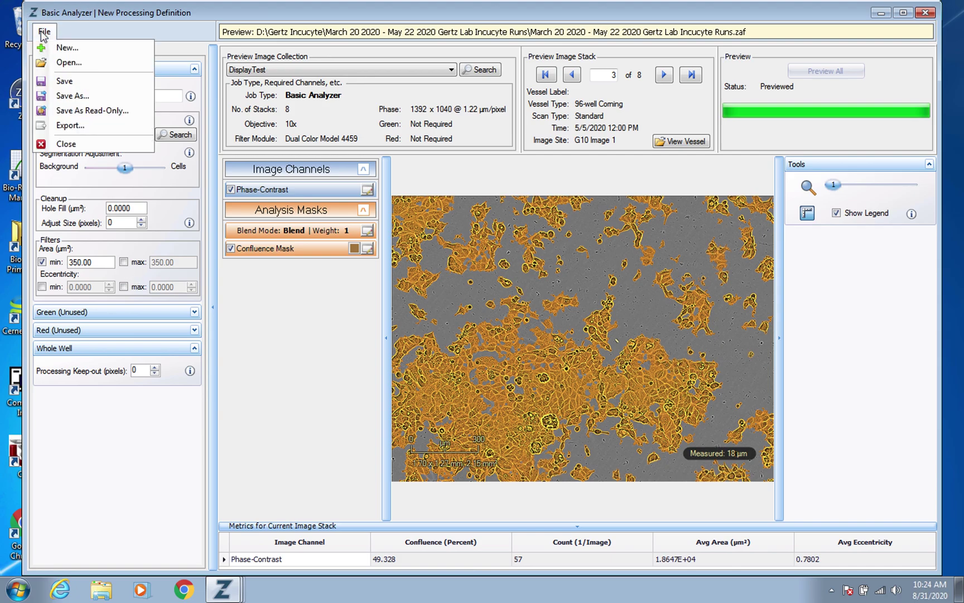
left_click(80, 96)
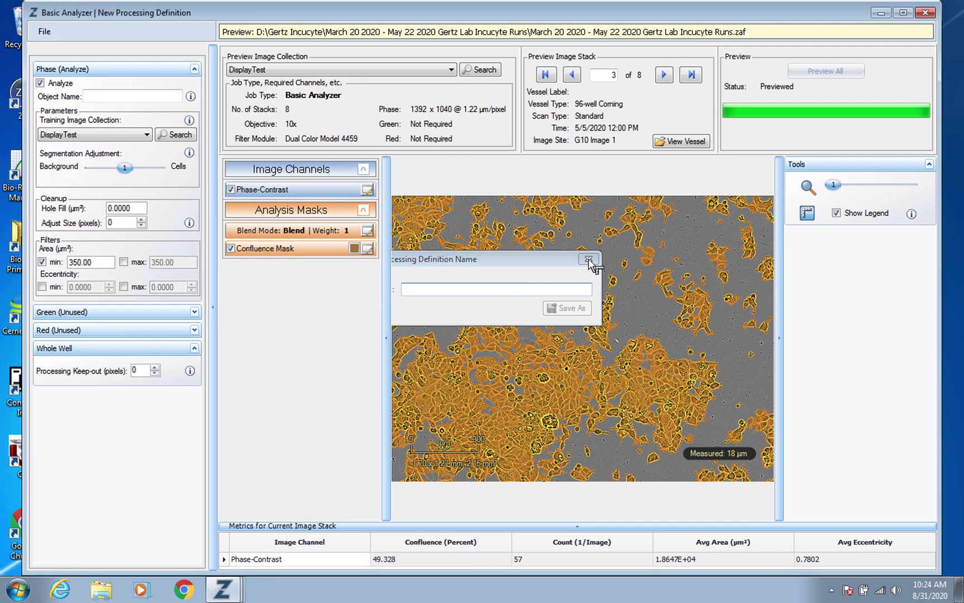
left_click(589, 259)
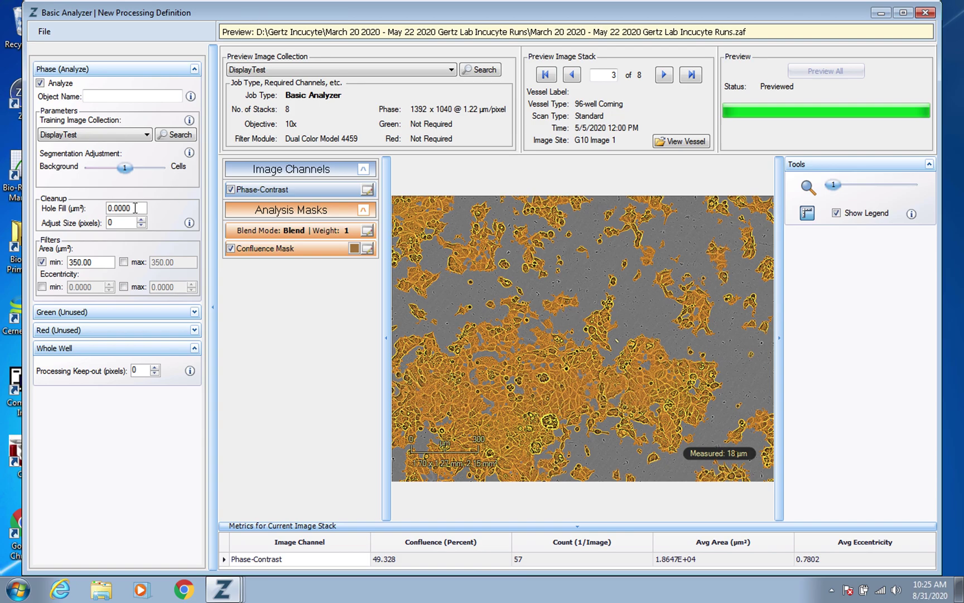
Close the processing definition window, prompting the unsaved-changes question
left_click(926, 12)
Discard the unsaved changes and scroll the time list in the main archive viewer
left_click(537, 339)
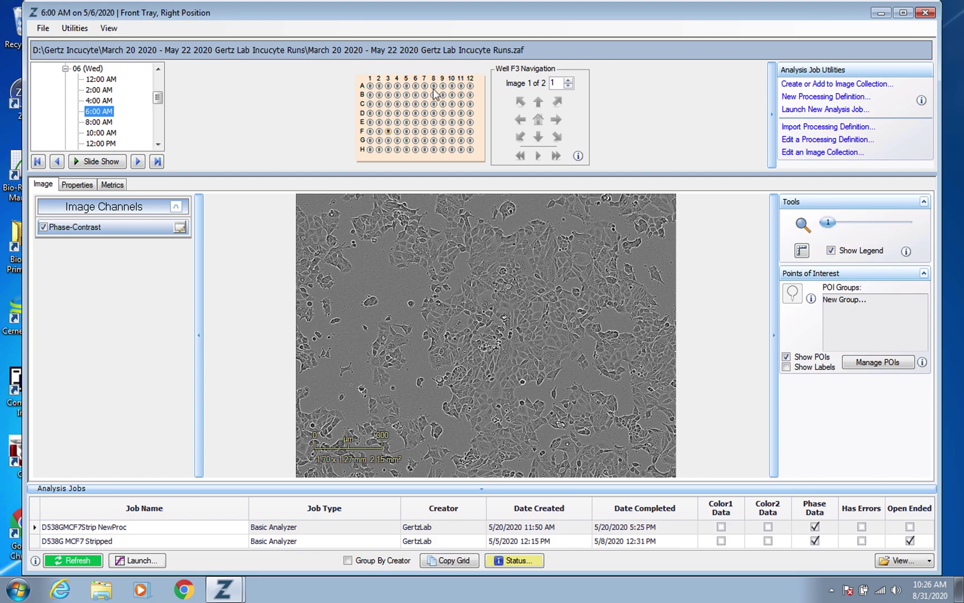
left_click_drag(157, 97, 155, 127)
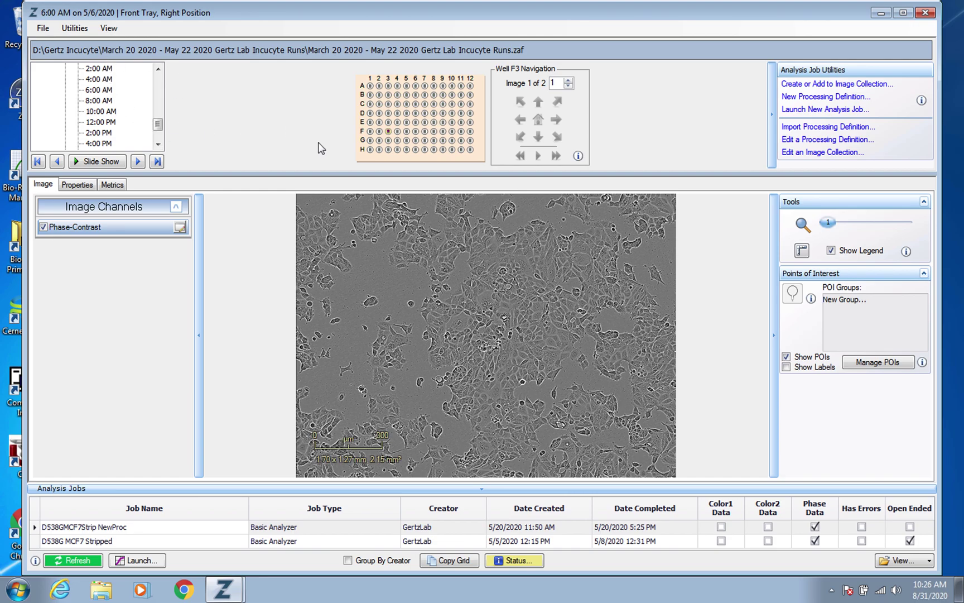